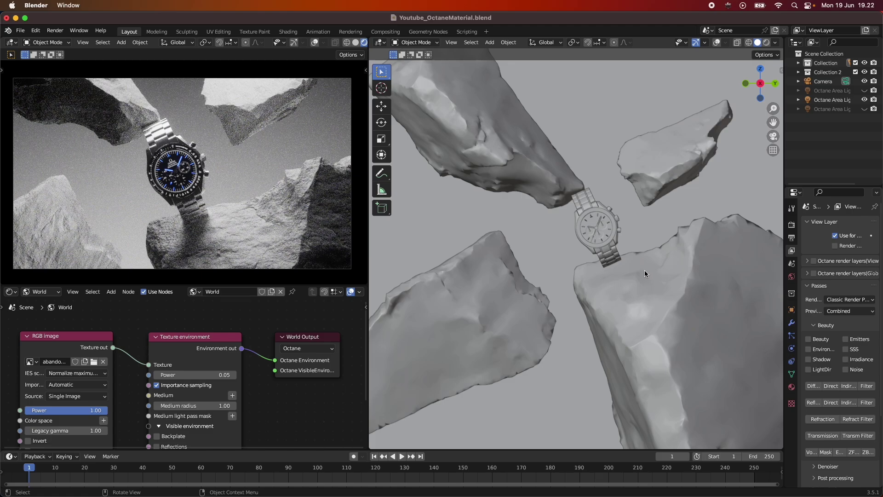
# Turn on the viewport overlays for the watch scene so that the backdrop plane, lights and grid are shown.
pyautogui.scroll(-3, 645, 273)
pyautogui.scroll(1, 645, 273)
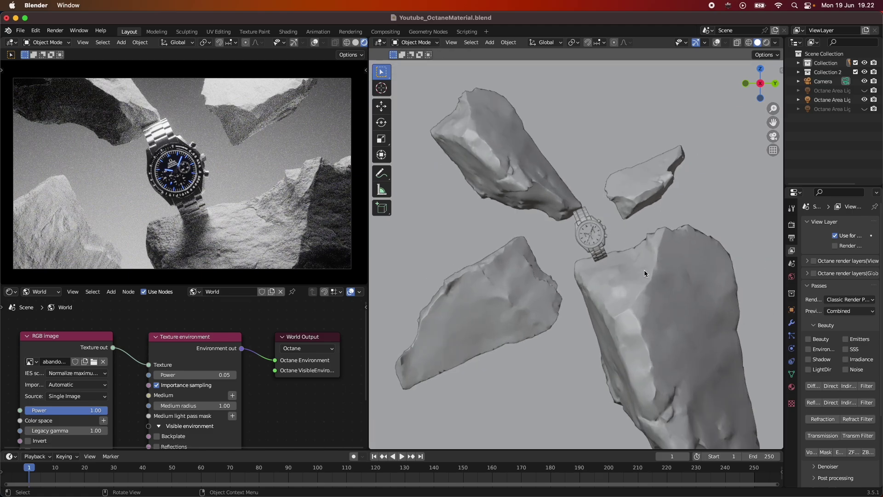
pyautogui.scroll(-3, 644, 270)
pyautogui.scroll(2, 644, 269)
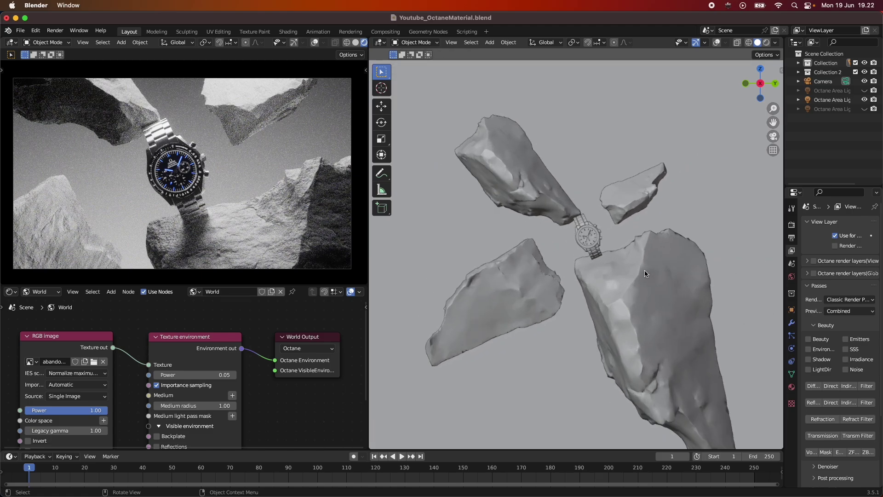
pyautogui.scroll(-1, 644, 269)
pyautogui.keyDown('shift'); pyautogui.moveTo(641, 273); pyautogui.dragTo(635, 257, button='middle'); pyautogui.keyUp('shift')
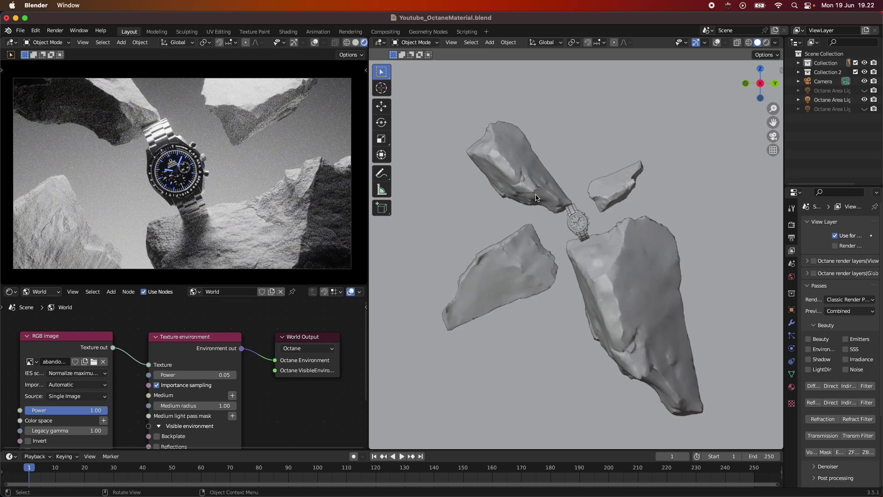
pyautogui.scroll(-2, 686, 159)
pyautogui.scroll(1, 686, 159)
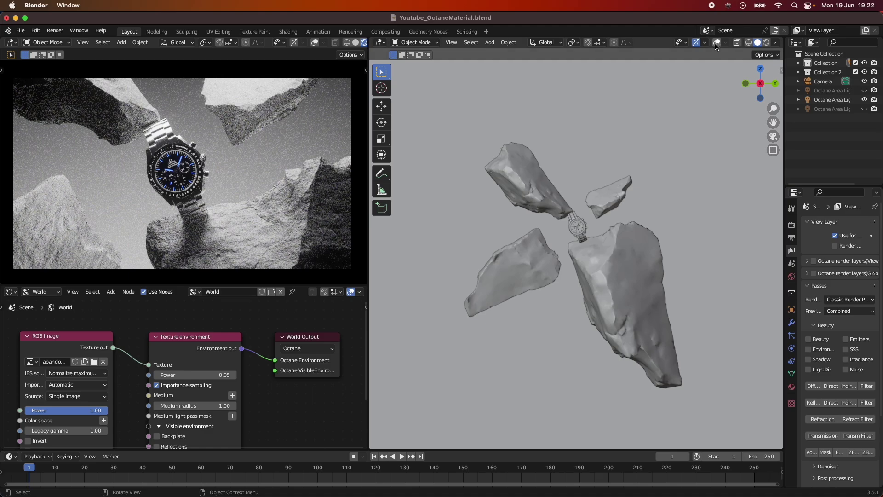
pyautogui.click(716, 43)
pyautogui.moveTo(708, 109); pyautogui.dragTo(644, 225, button='middle')
pyautogui.scroll(6, 644, 221)
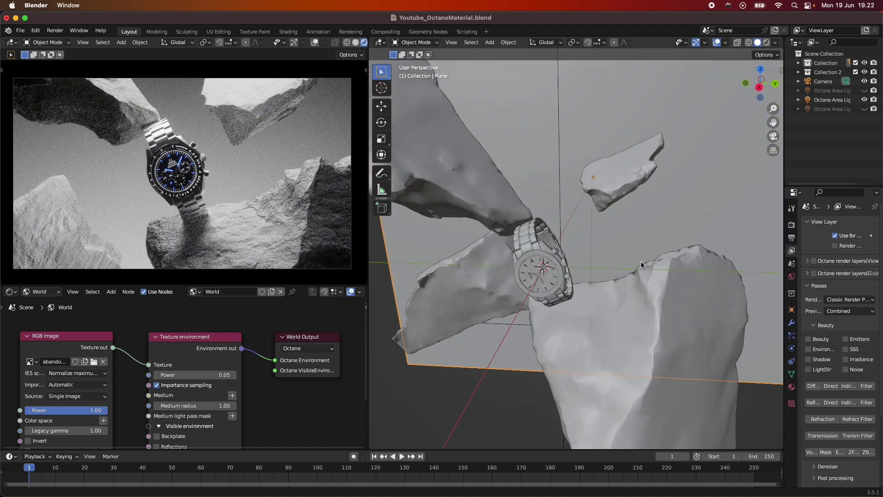
pyautogui.scroll(-5, 653, 242)
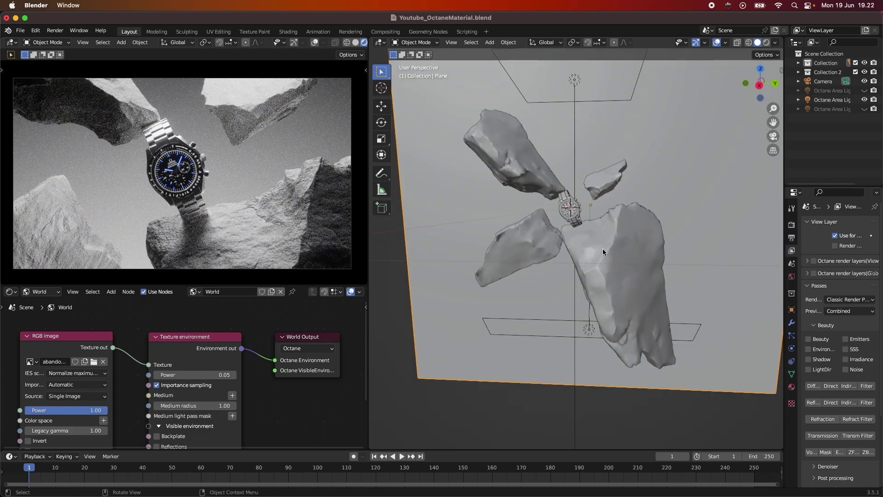
# Select each of the four rocks around the watch in turn, finishing with the large rock beneath it.
pyautogui.click(613, 252)
pyautogui.click(529, 248)
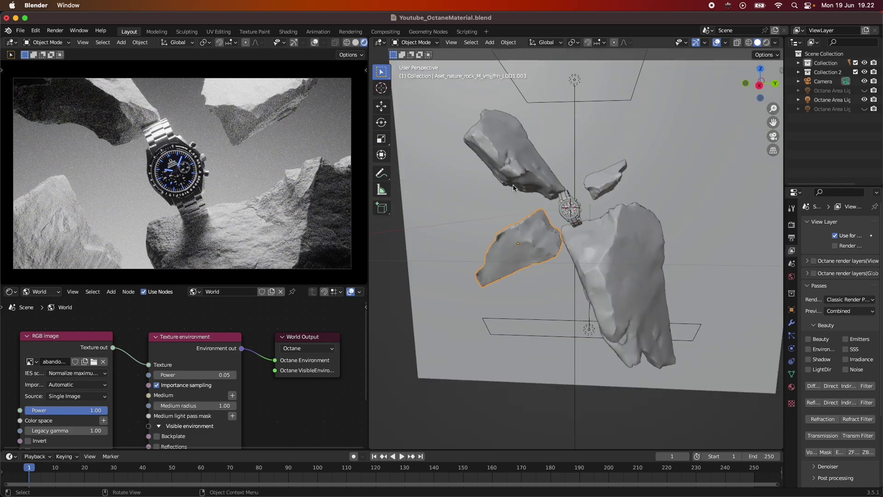
pyautogui.click(534, 165)
pyautogui.click(607, 182)
pyautogui.click(610, 262)
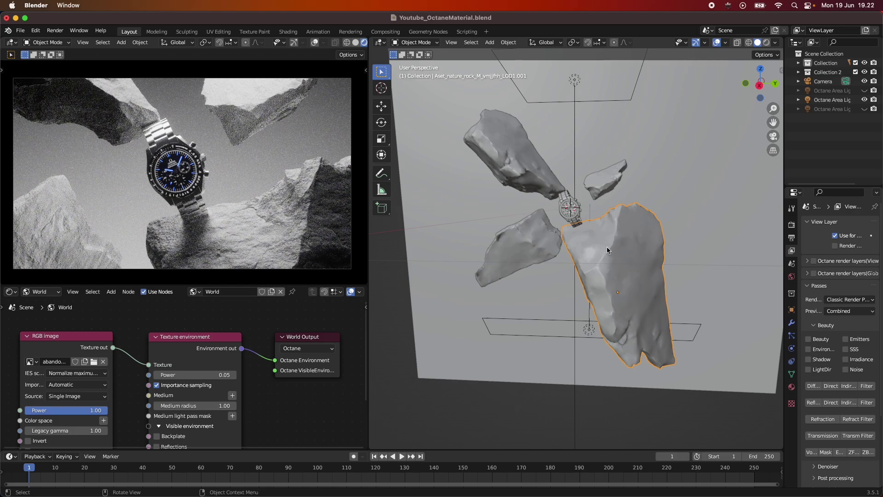
# Inspect the layout of the rocks, watch and area light from the top orthographic view.
pyautogui.moveTo(597, 302); pyautogui.dragTo(581, 270, button='middle')
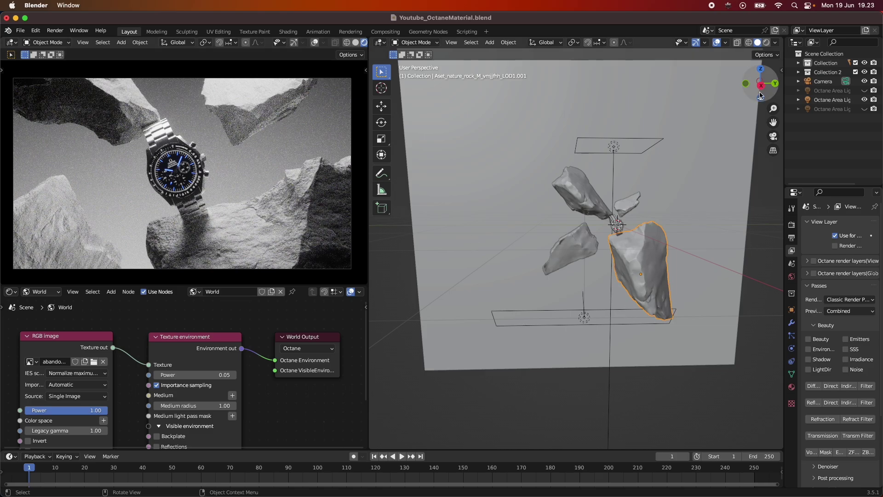
pyautogui.click(760, 69)
pyautogui.scroll(8, 598, 222)
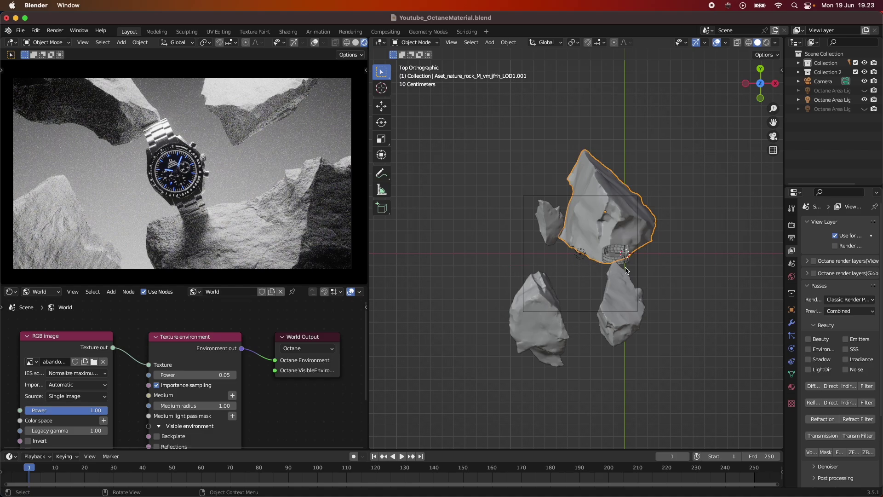
pyautogui.scroll(1, 627, 270)
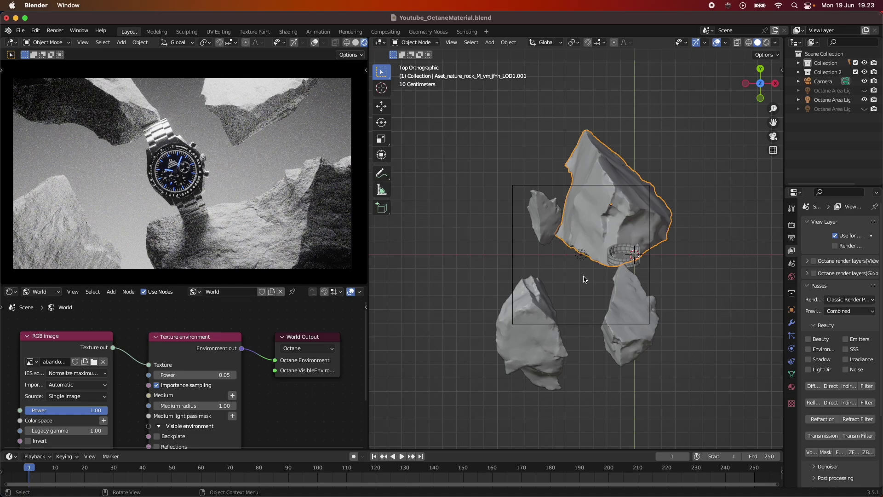
pyautogui.scroll(-1, 542, 315)
pyautogui.click(538, 311)
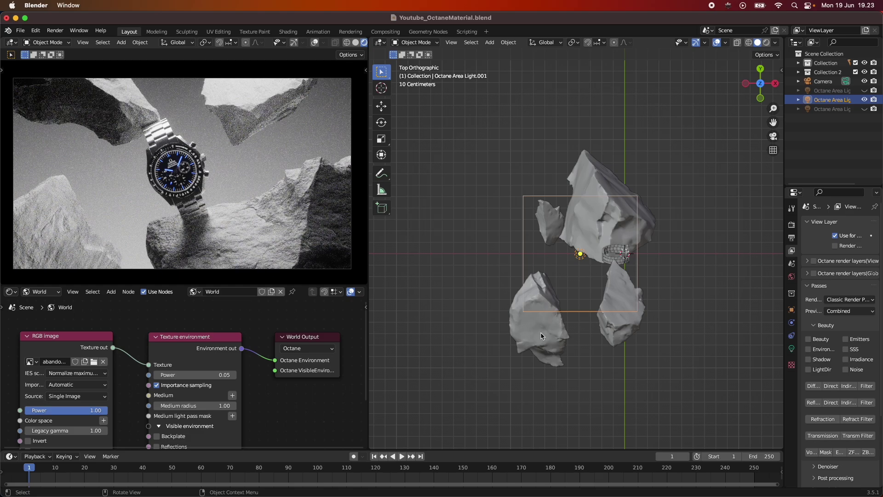
# Examine the watch, rocks, area lights, camera and backdrop plane from several angles and distances.
pyautogui.moveTo(541, 335); pyautogui.dragTo(531, 284, button='middle')
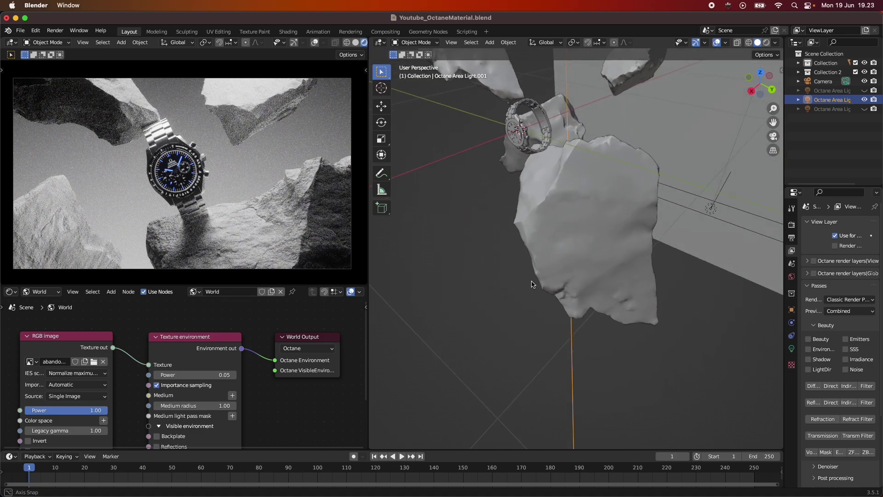
pyautogui.moveTo(603, 177); pyautogui.dragTo(603, 222, button='middle')
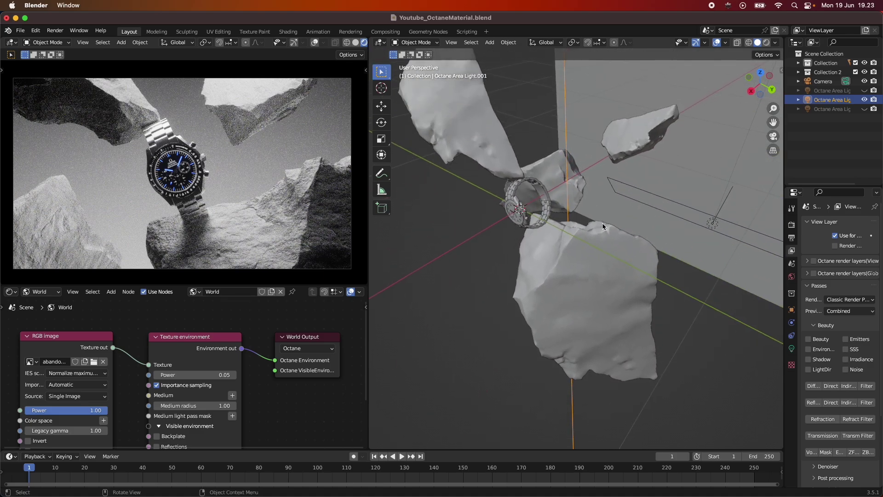
pyautogui.moveTo(603, 223); pyautogui.dragTo(633, 207, button='middle')
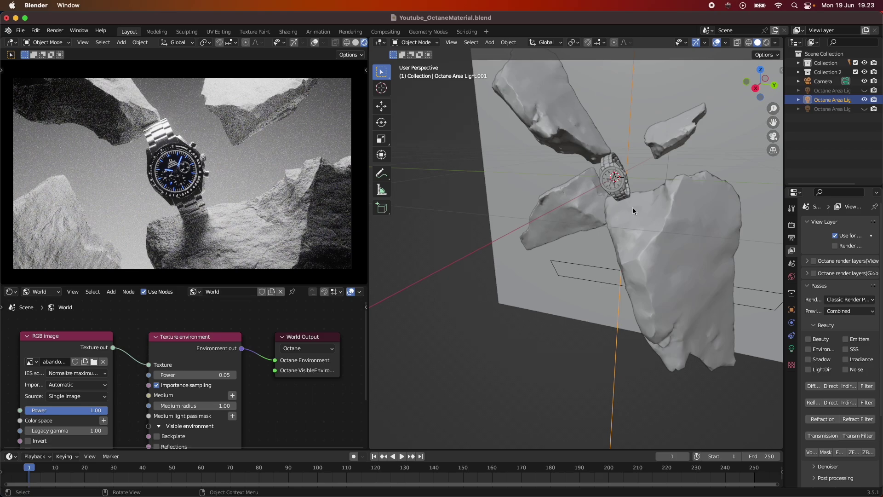
pyautogui.moveTo(633, 207); pyautogui.dragTo(543, 278, button='middle')
pyautogui.scroll(3, 547, 278)
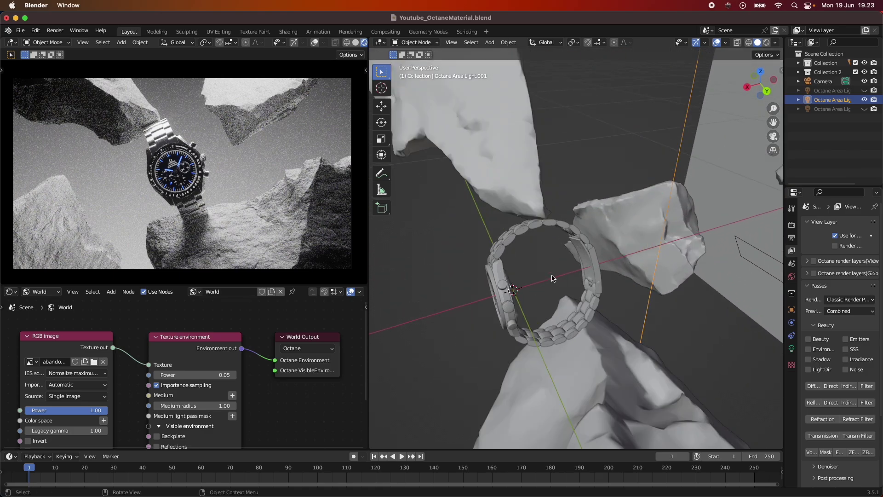
pyautogui.moveTo(572, 327); pyautogui.dragTo(513, 197, button='middle')
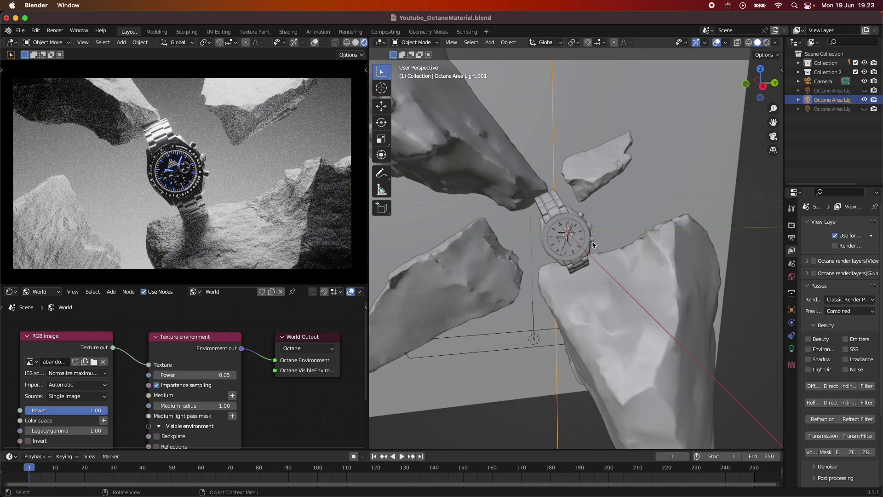
pyautogui.scroll(-5, 622, 274)
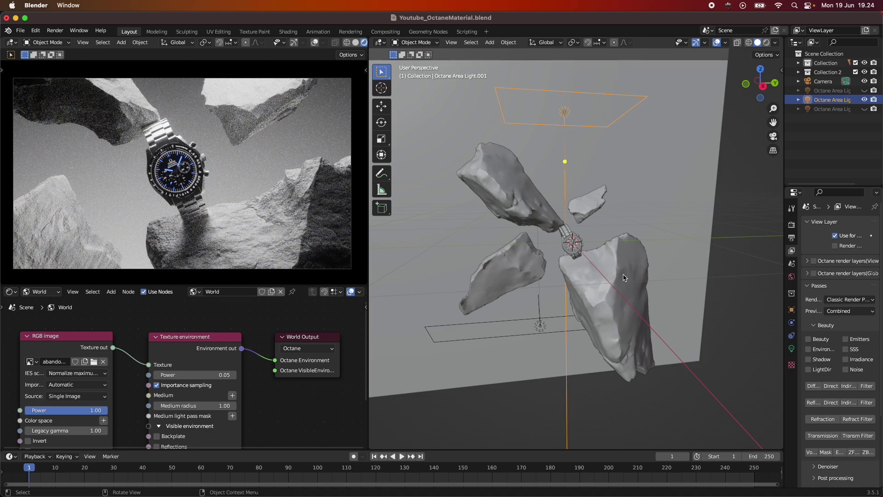
pyautogui.scroll(-3, 613, 337)
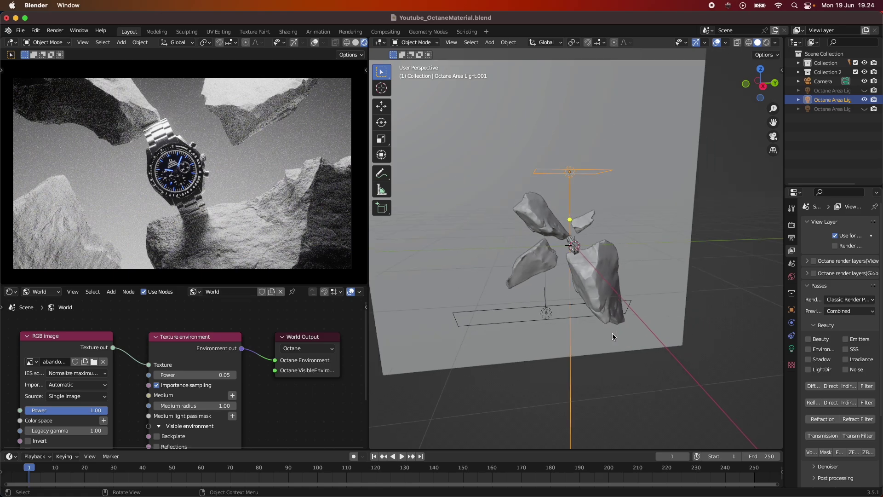
pyautogui.scroll(-3, 612, 334)
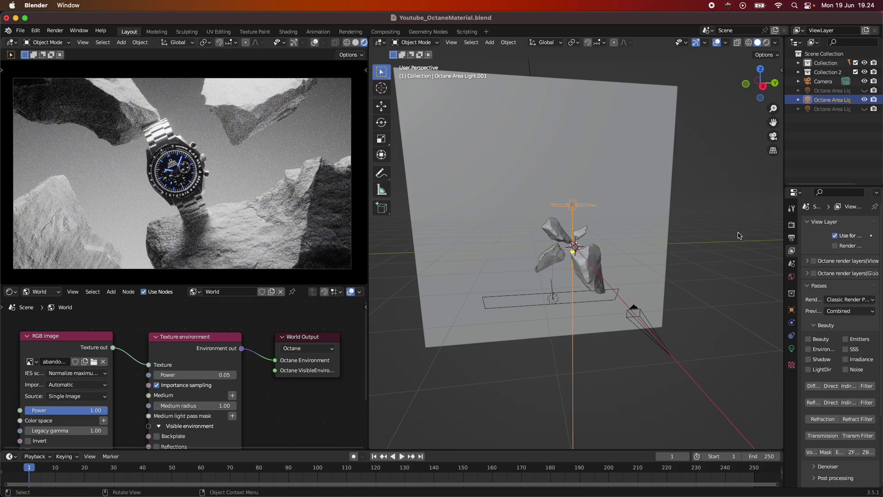
pyautogui.moveTo(738, 235); pyautogui.dragTo(684, 298, button='middle')
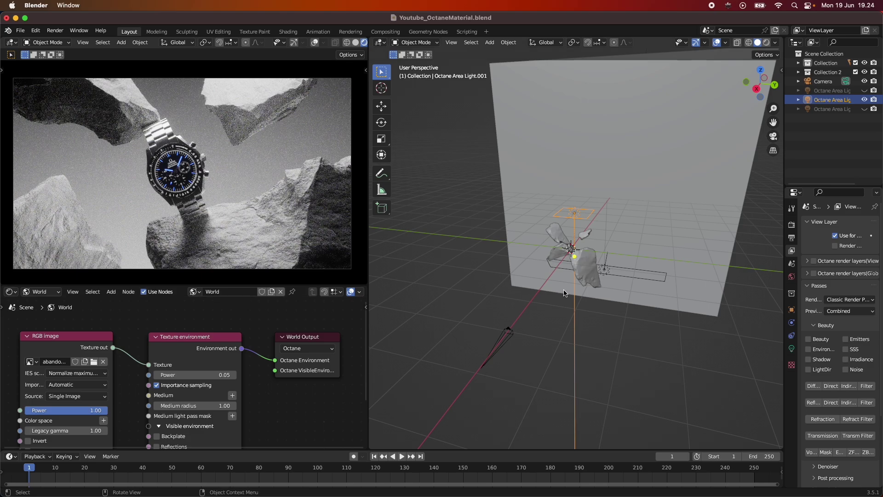
# Move the Octane area light out of Collection to the scene's top level, leaving Collection and Collection 2 collapsed.
pyautogui.click(799, 72)
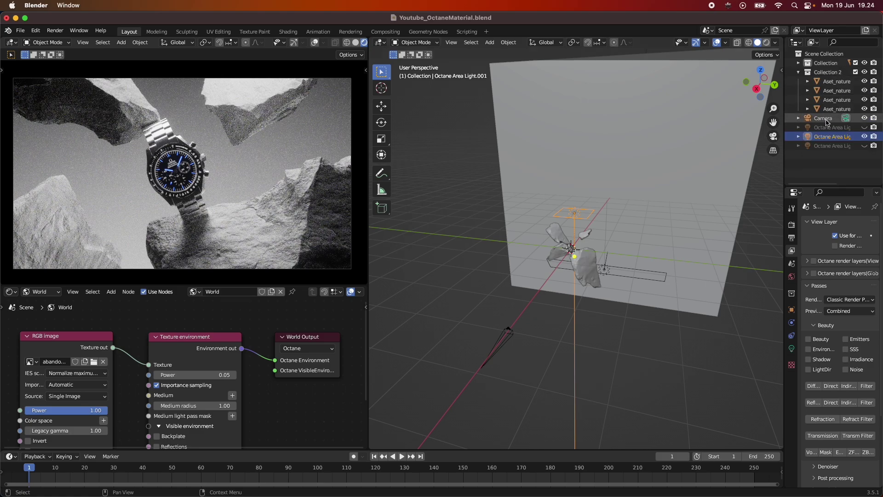
pyautogui.click(799, 72)
pyautogui.click(799, 64)
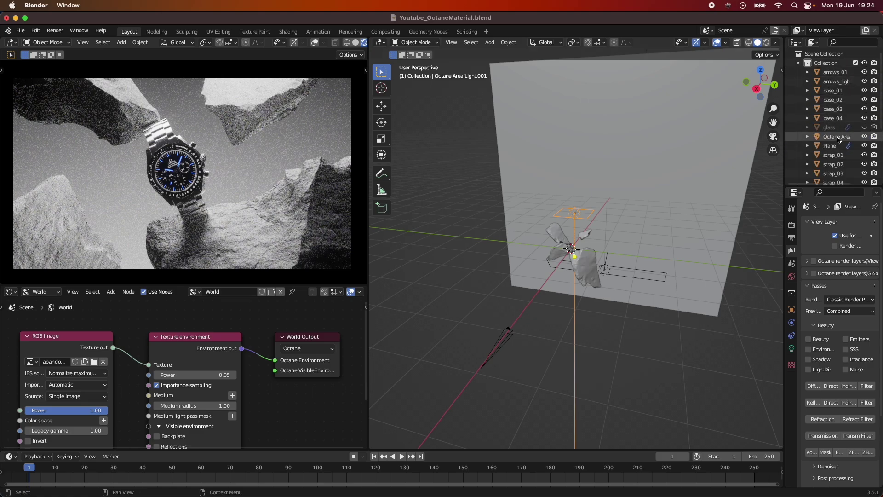
pyautogui.moveTo(837, 136); pyautogui.dragTo(828, 150)
pyautogui.scroll(-5, 831, 147)
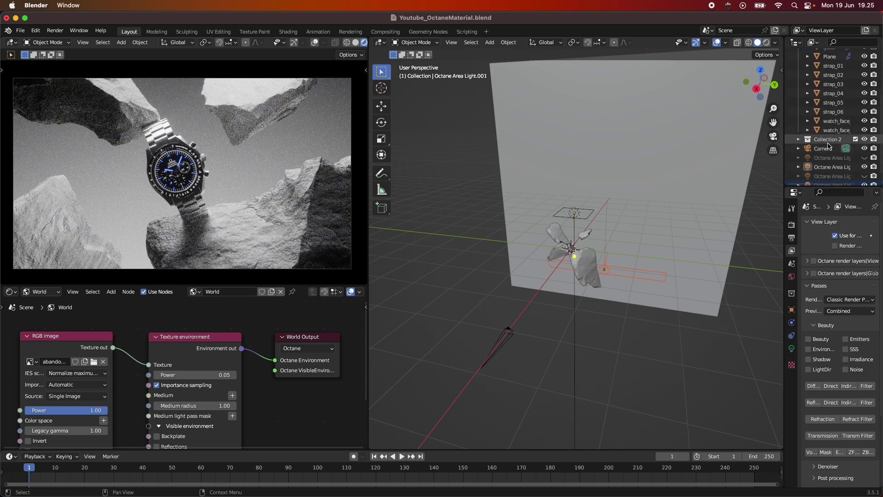
pyautogui.click(797, 63)
# Hide the two visible Octane area lights and set the Texture environment's Power to 0.
pyautogui.click(864, 117)
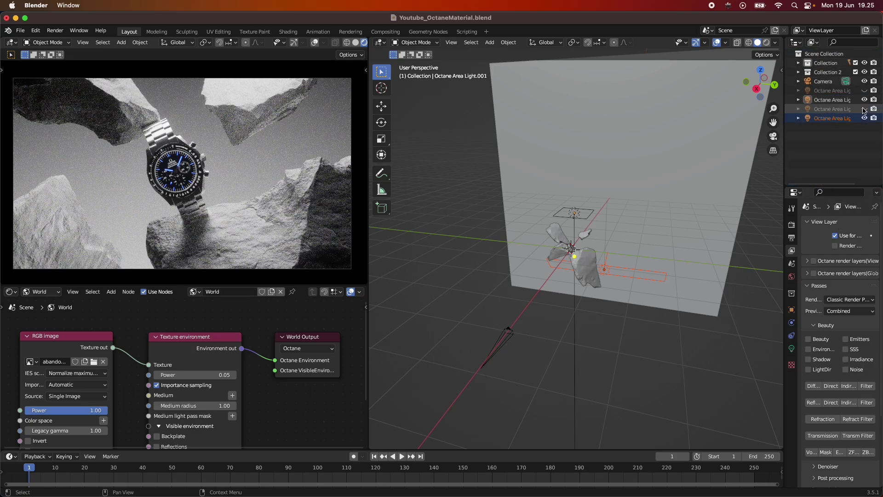
pyautogui.click(865, 100)
pyautogui.click(216, 375)
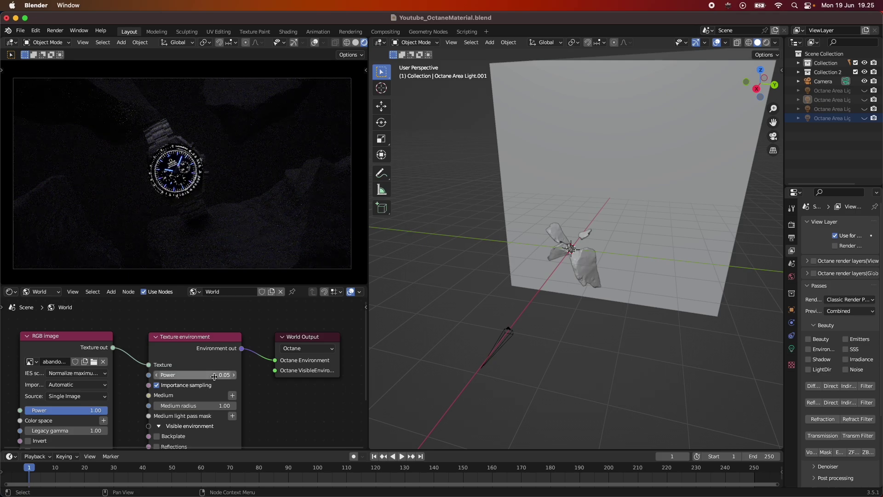
pyautogui.write('0')
pyautogui.press('Return')
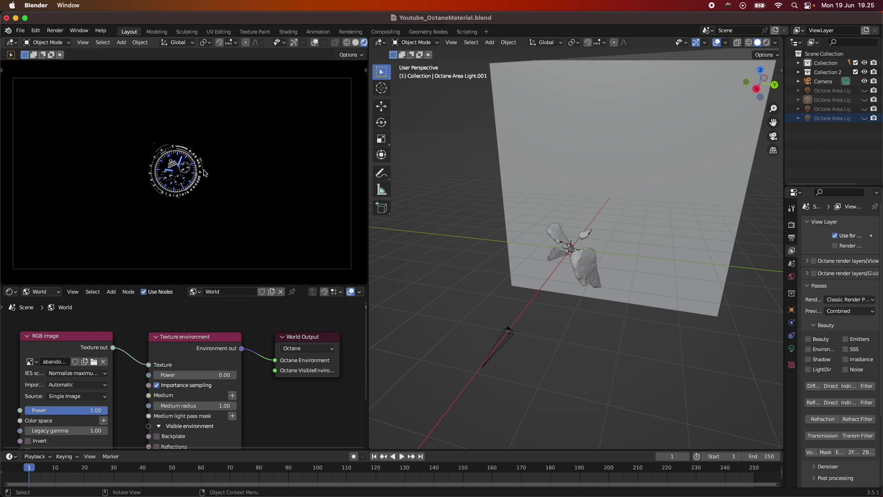
# Examine the arrangement of the rocks, watch and backdrop plane from the sides and front.
pyautogui.scroll(2, 584, 315)
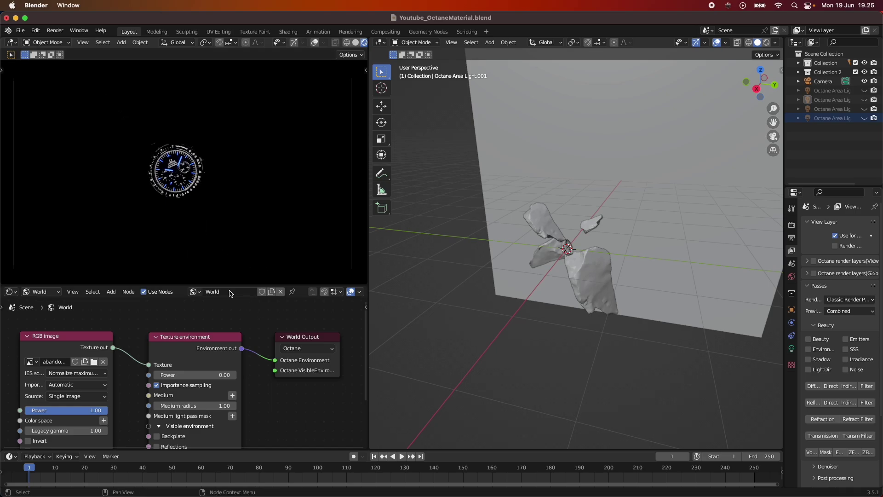
pyautogui.moveTo(666, 283); pyautogui.dragTo(529, 292, button='middle')
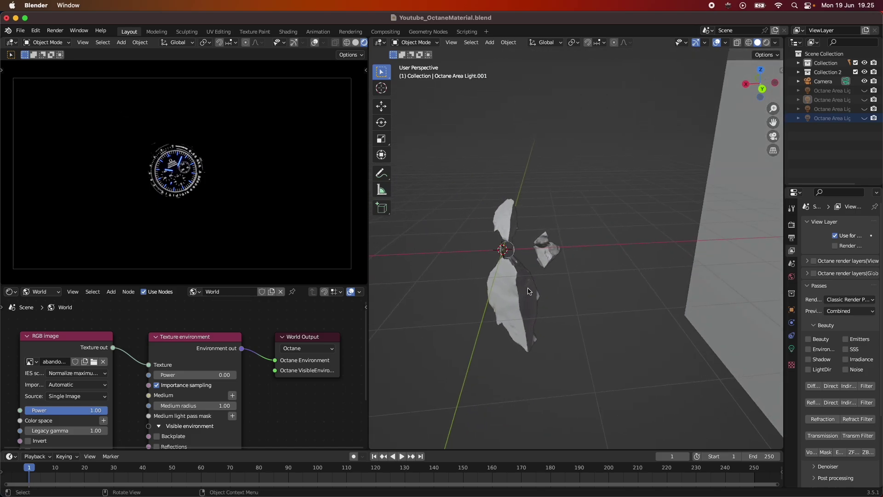
pyautogui.scroll(3, 555, 292)
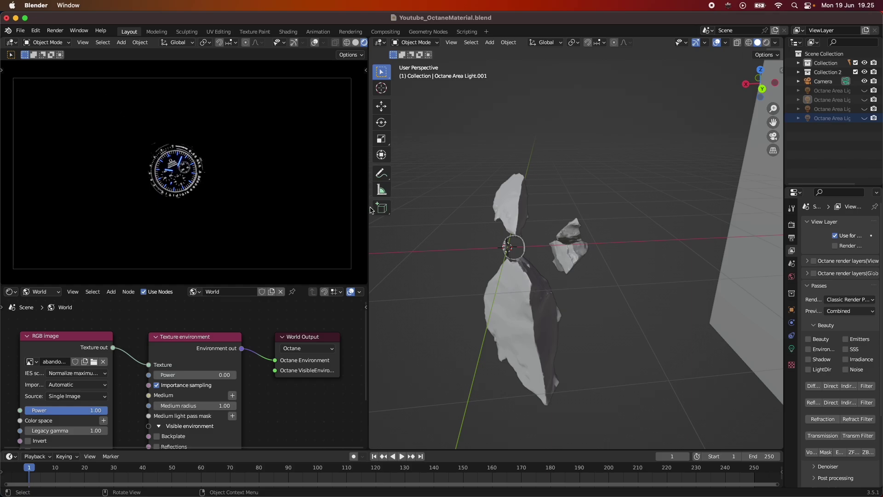
pyautogui.moveTo(561, 299); pyautogui.dragTo(670, 311, button='middle')
pyautogui.scroll(2, 668, 311)
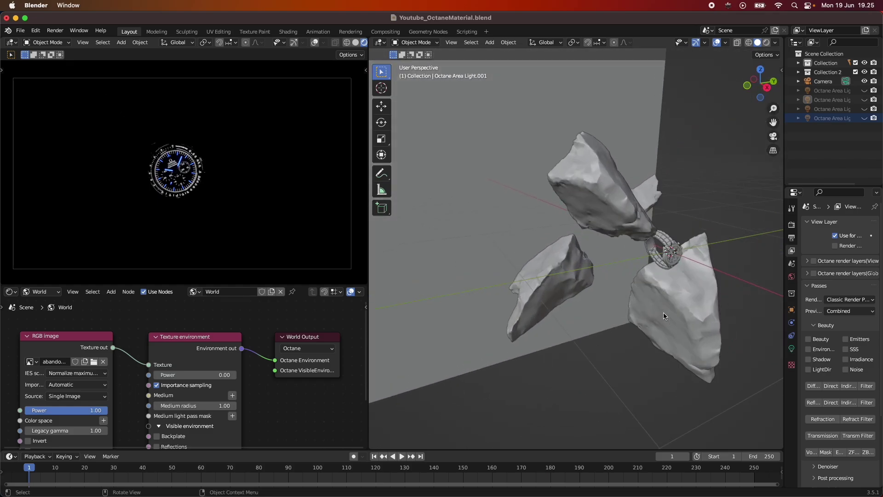
pyautogui.moveTo(664, 315); pyautogui.dragTo(650, 340, button='middle')
pyautogui.scroll(5, 490, 325)
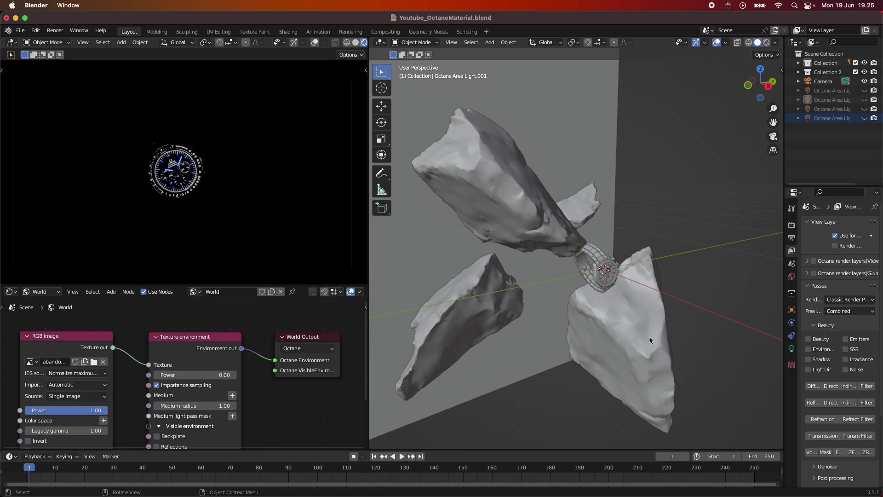
pyautogui.moveTo(691, 335); pyautogui.dragTo(635, 316, button='middle')
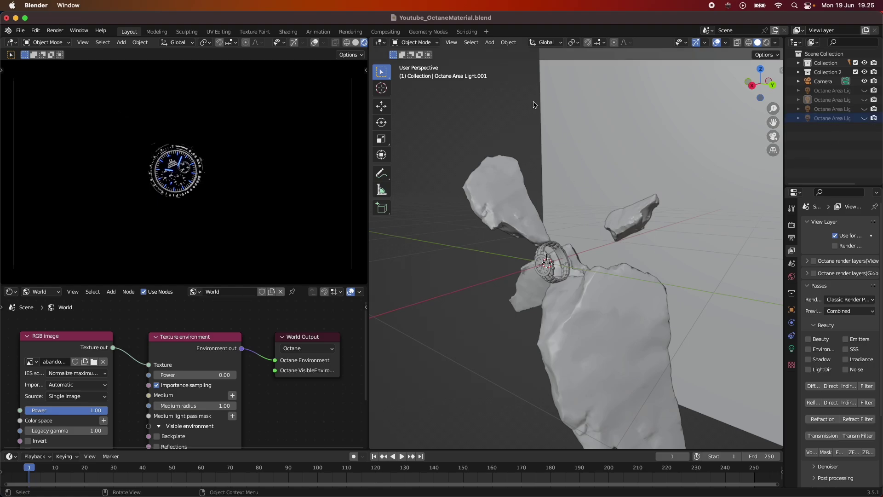
pyautogui.moveTo(612, 218); pyautogui.dragTo(571, 240, button='middle')
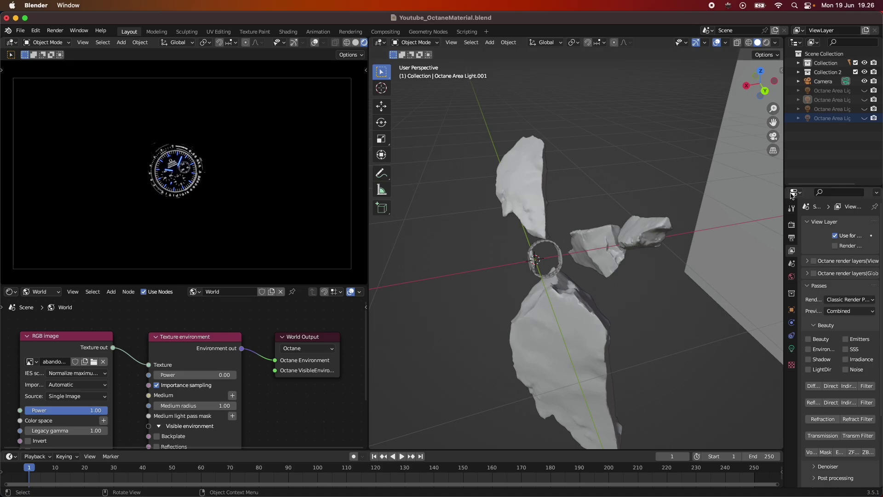
# Briefly show the last Octane area light in the list, and hide it again.
pyautogui.click(865, 118)
pyautogui.click(864, 118)
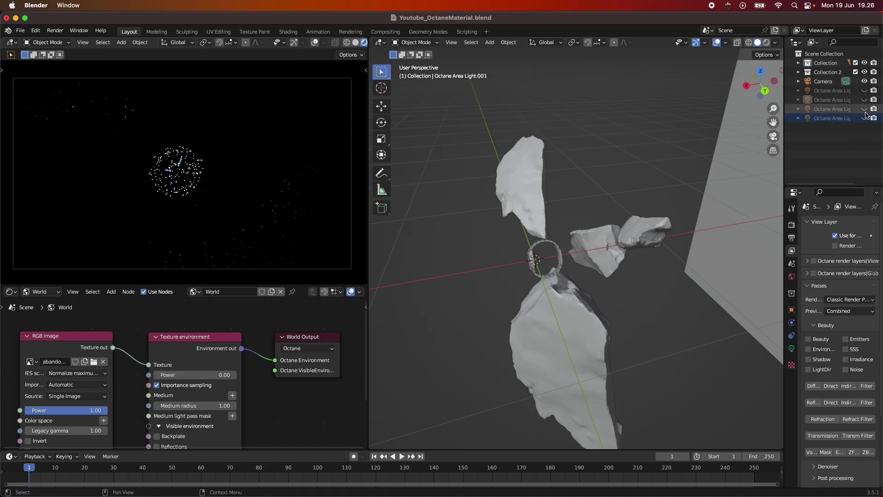
# Show the third Octane area light in the list and view its placement among the rocks from the side.
pyautogui.click(865, 109)
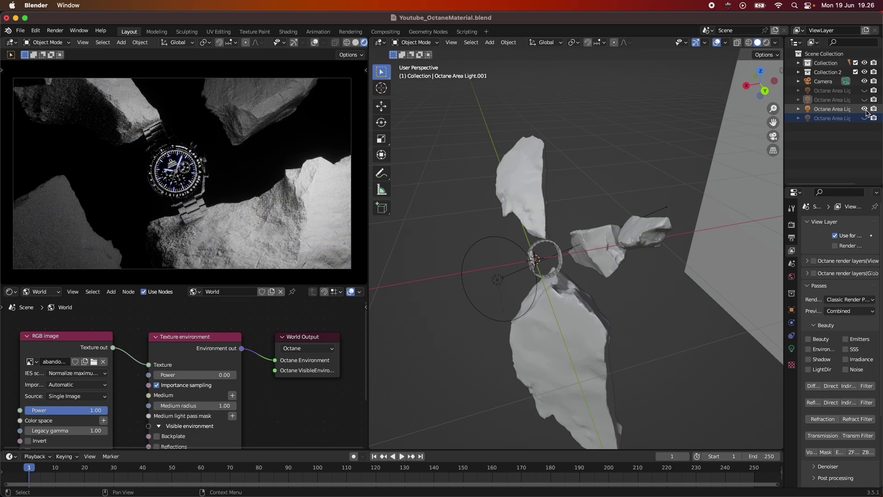
pyautogui.moveTo(516, 324); pyautogui.dragTo(616, 277, button='middle')
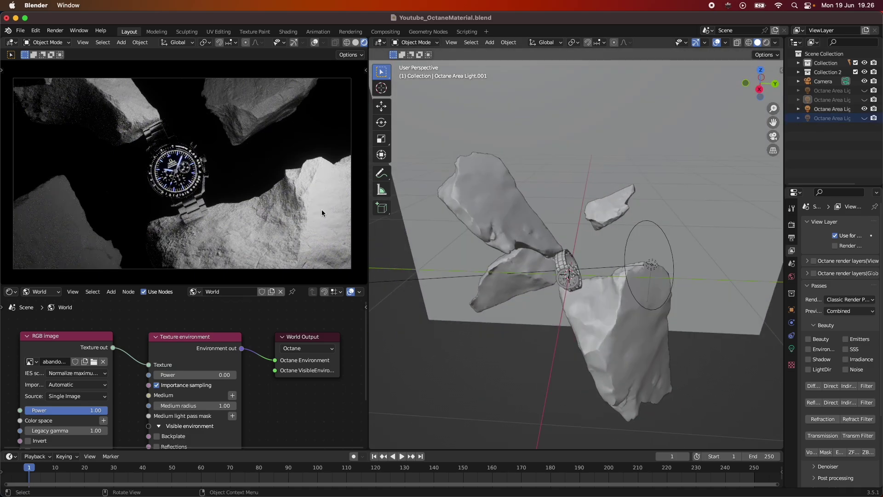
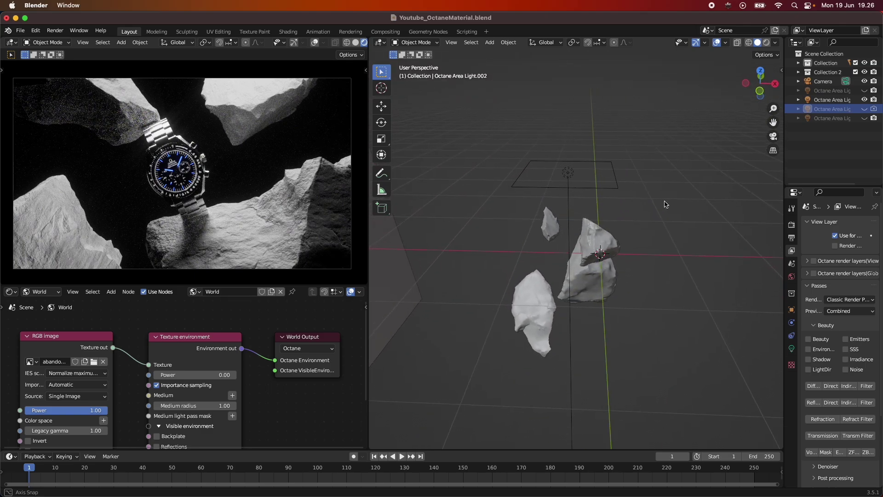
# Look up Octane Area Light among the light types that can be added to the scene.
pyautogui.hotkey('shift', 'a')
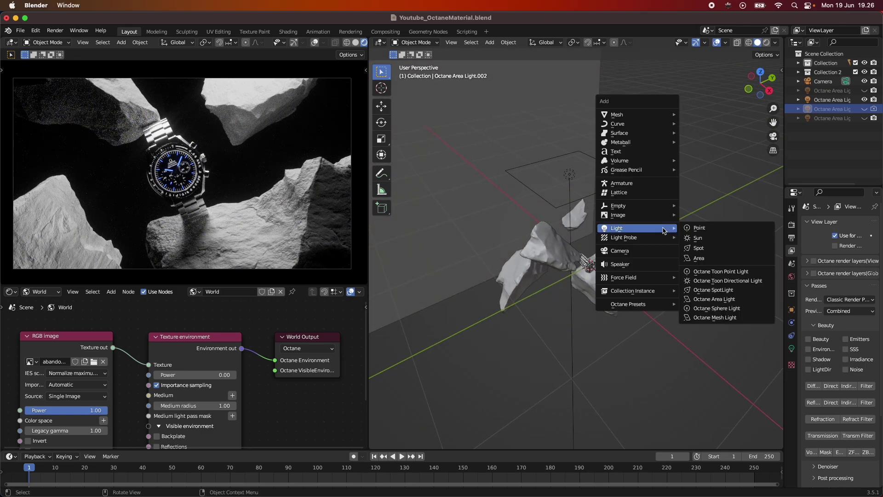
pyautogui.moveTo(638, 234)
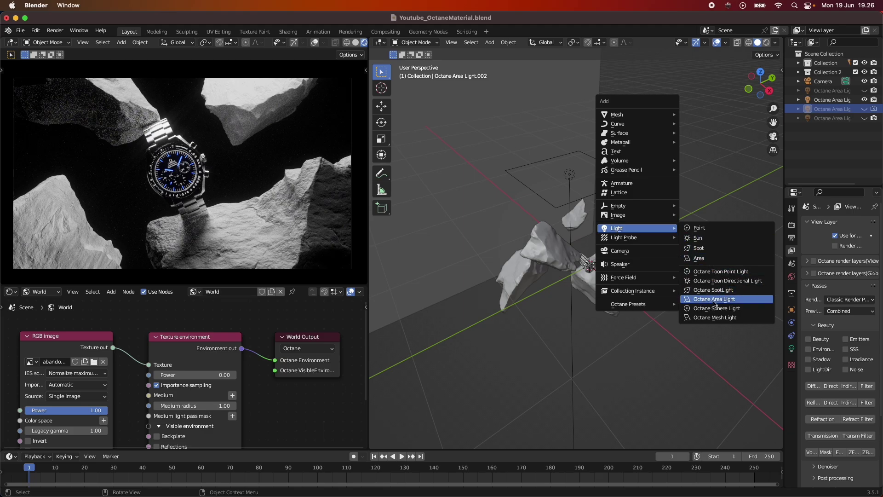
# Select the area light above the watch and show its complete node setup in the Shader Editor in place of the 3D viewport.
pyautogui.moveTo(664, 199); pyautogui.dragTo(567, 181, button='middle')
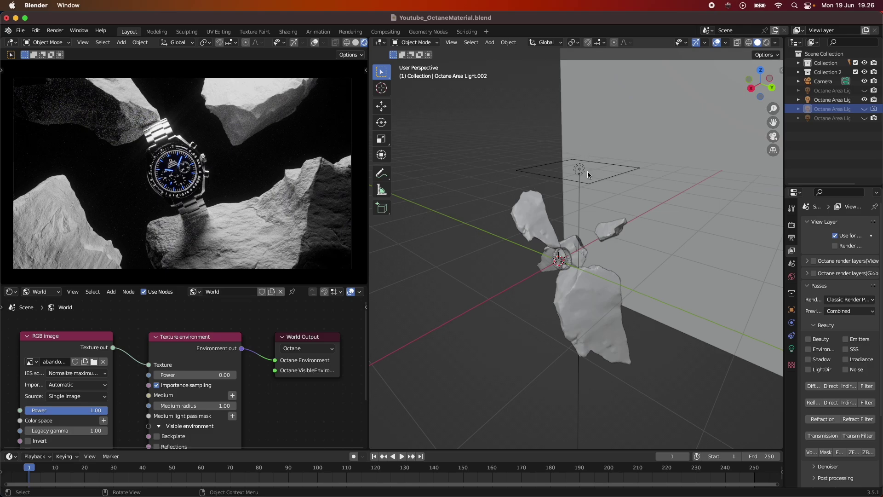
pyautogui.click(579, 170)
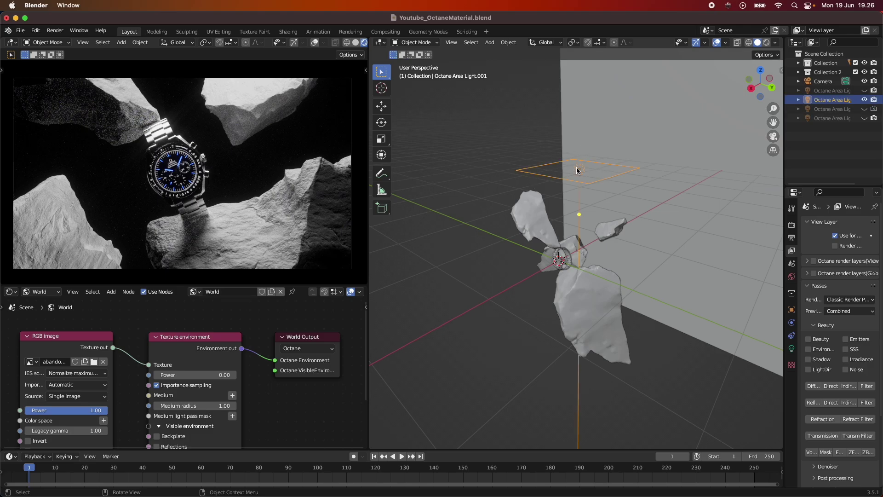
pyautogui.click(380, 42)
pyautogui.click(524, 239)
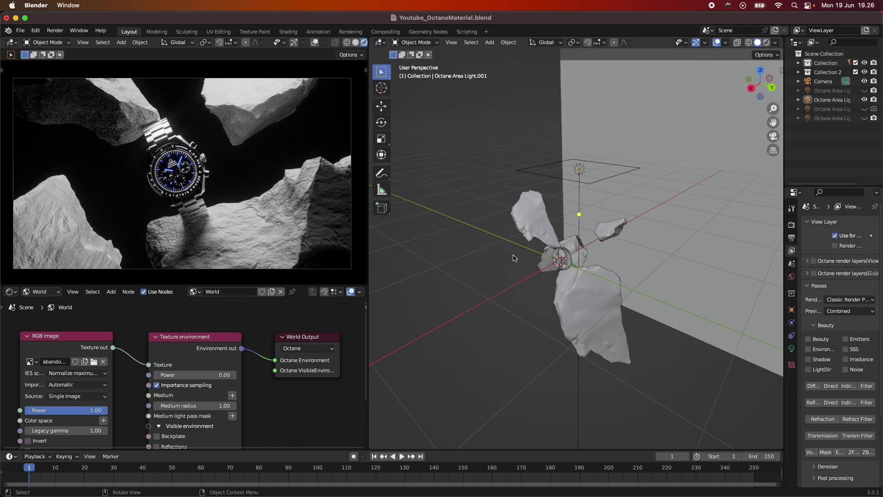
pyautogui.click(579, 170)
pyautogui.click(380, 42)
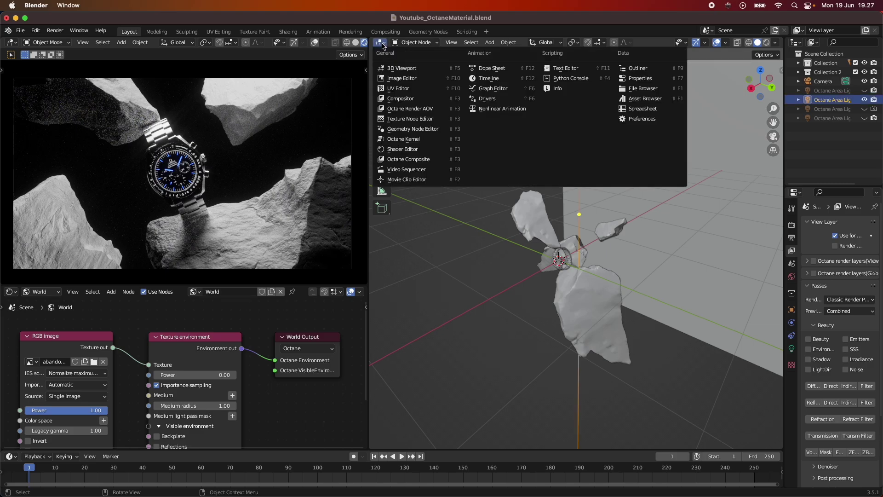
pyautogui.click(412, 149)
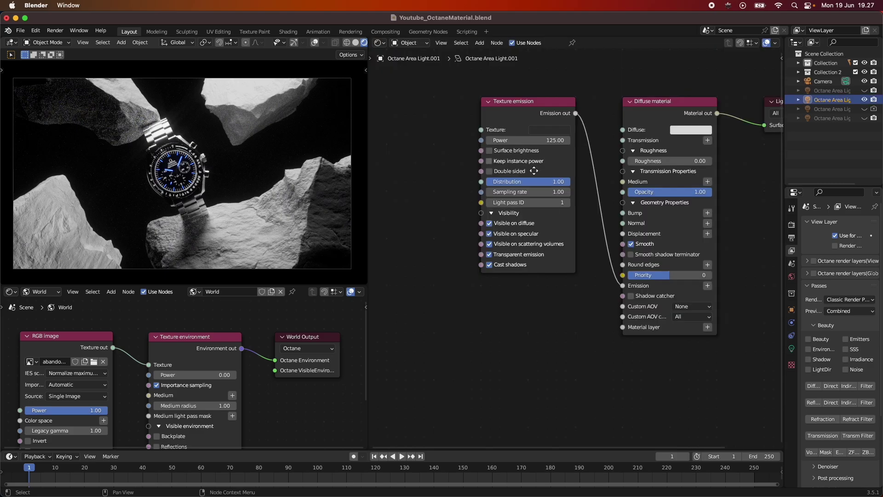
pyautogui.press('Home')
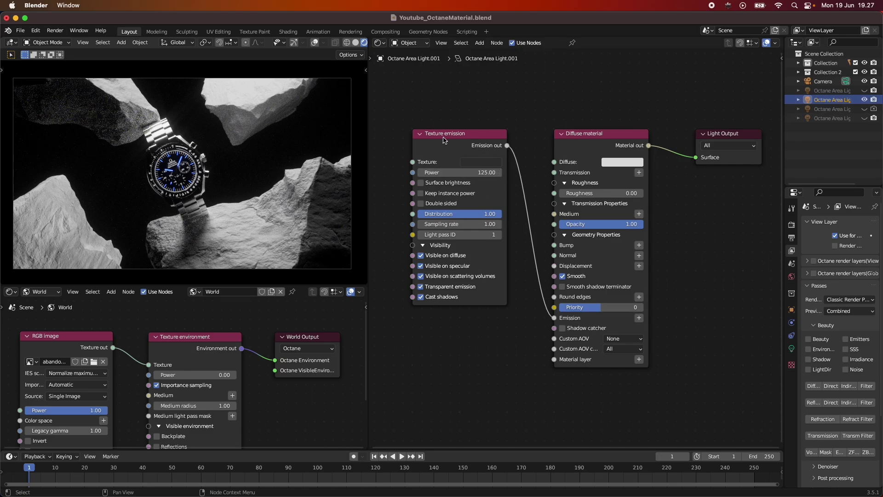
# Try Power values of 25, 100 and 150 on the light's Texture emission node, and set it back to 125.
pyautogui.click(469, 173)
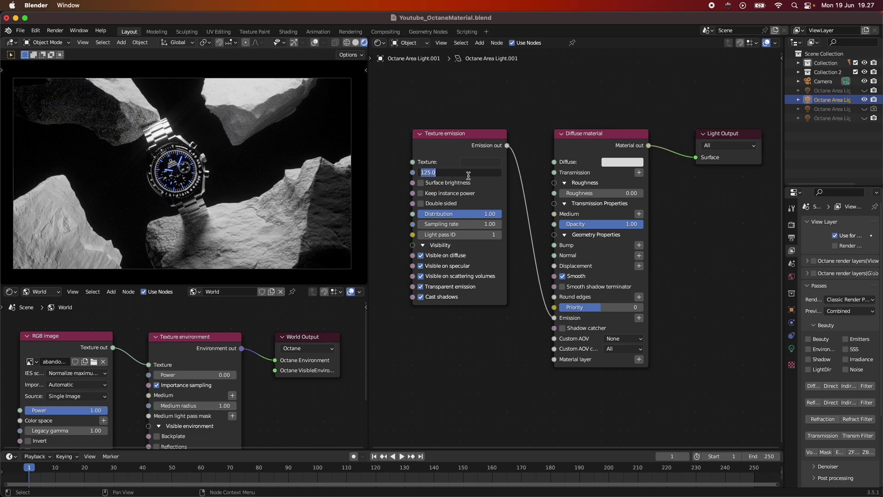
pyautogui.write('25')
pyautogui.press('Return')
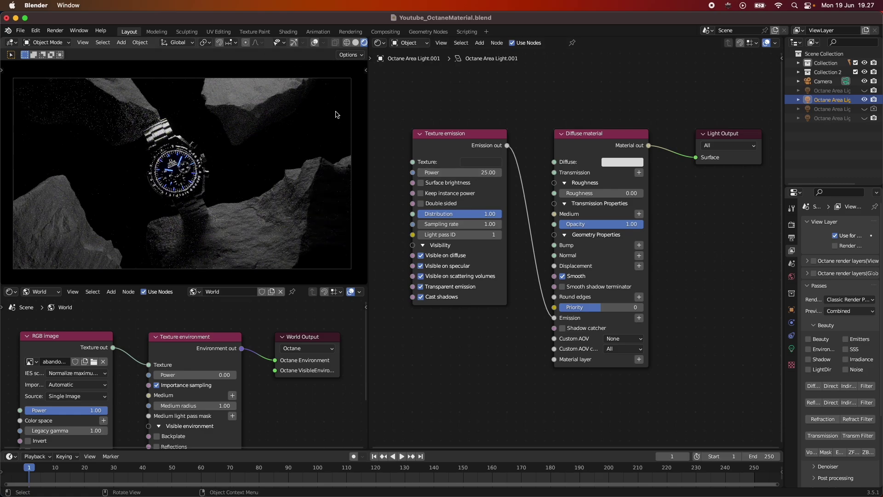
pyautogui.click(450, 172)
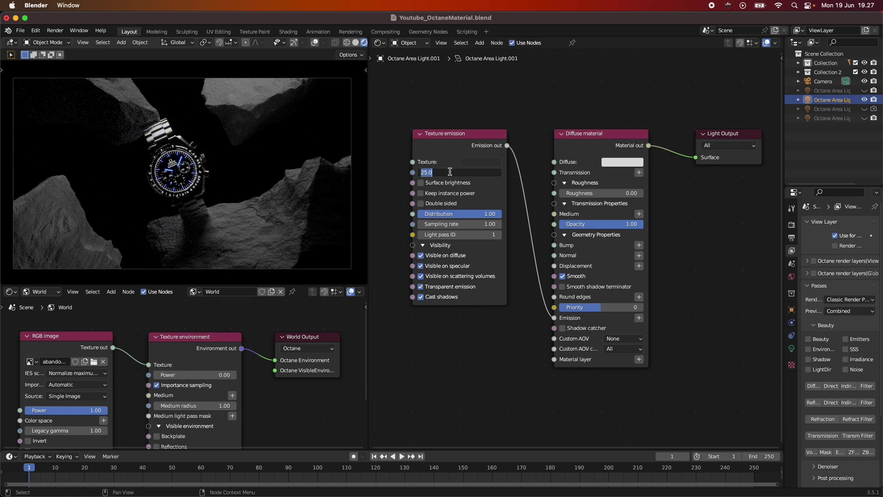
pyautogui.write('100')
pyautogui.press('Return')
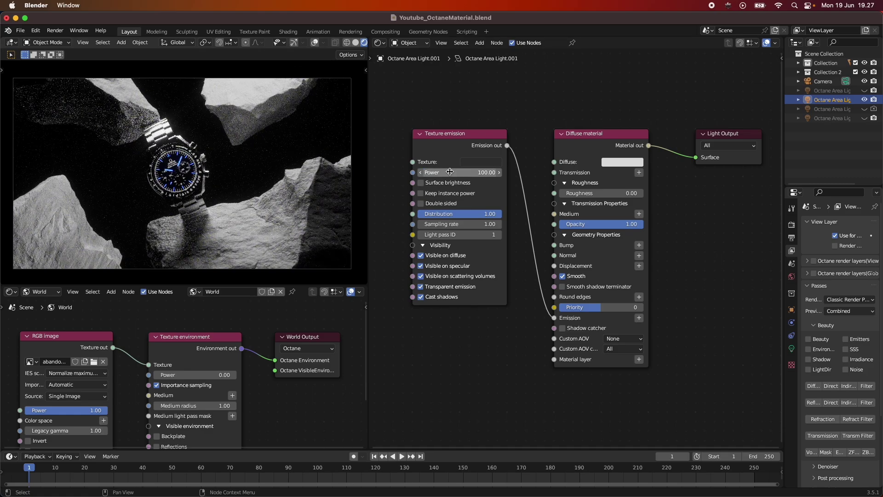
pyautogui.click(461, 174)
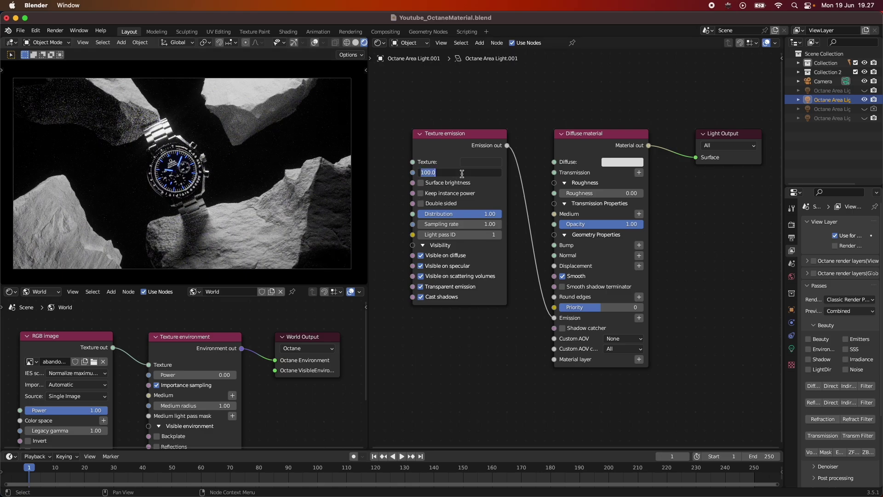
pyautogui.write('150')
pyautogui.press('Return')
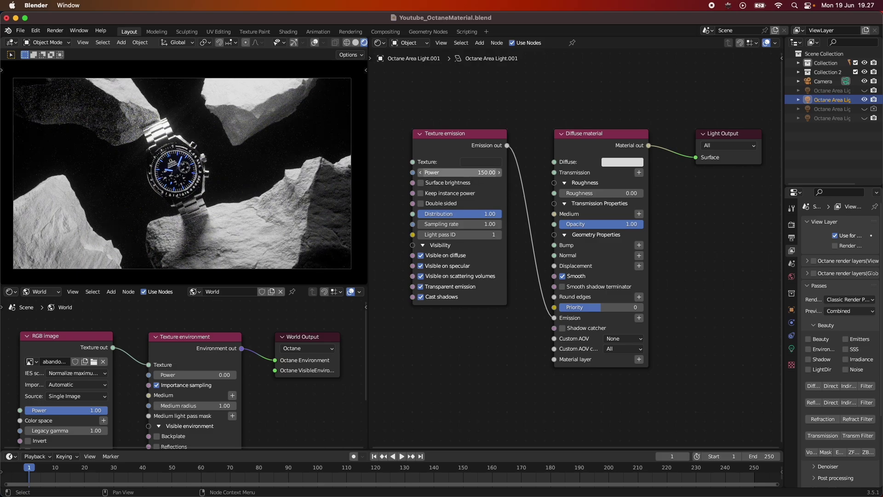
pyautogui.click(460, 172)
pyautogui.write('125')
pyautogui.press('Return')
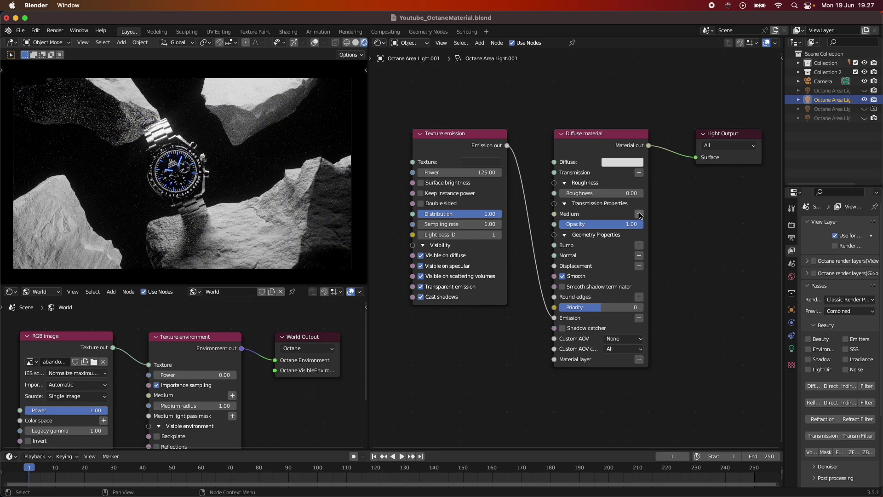
# Set the light's Diffuse material Opacity to 0, comparing it with 1 outside the camera view, and save the file.
pyautogui.moveTo(630, 225); pyautogui.dragTo(563, 224)
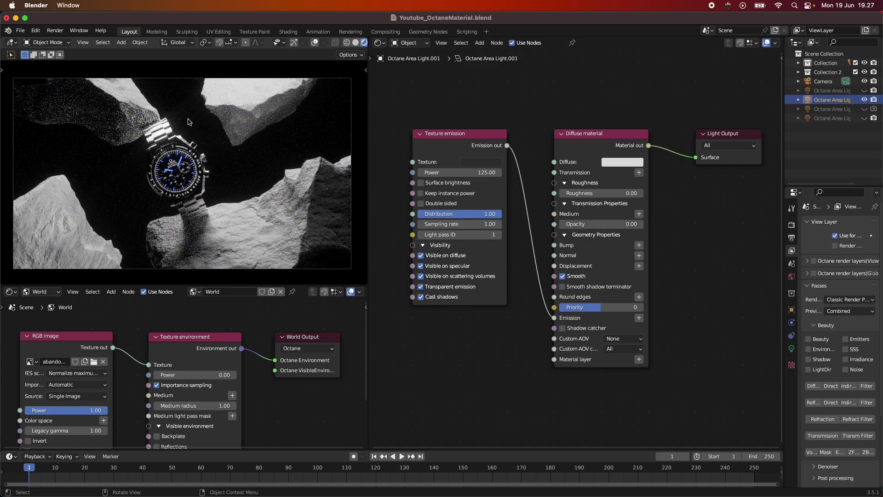
pyautogui.moveTo(224, 121); pyautogui.dragTo(221, 151, button='middle')
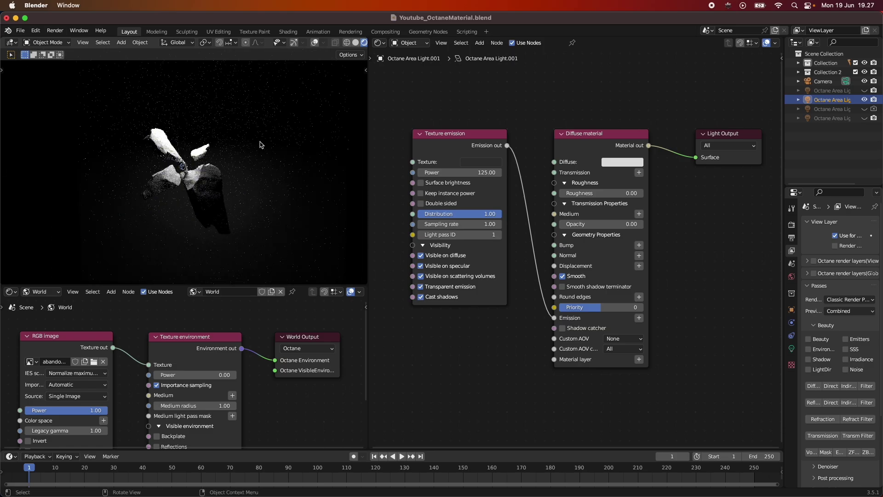
pyautogui.moveTo(580, 224); pyautogui.dragTo(644, 224)
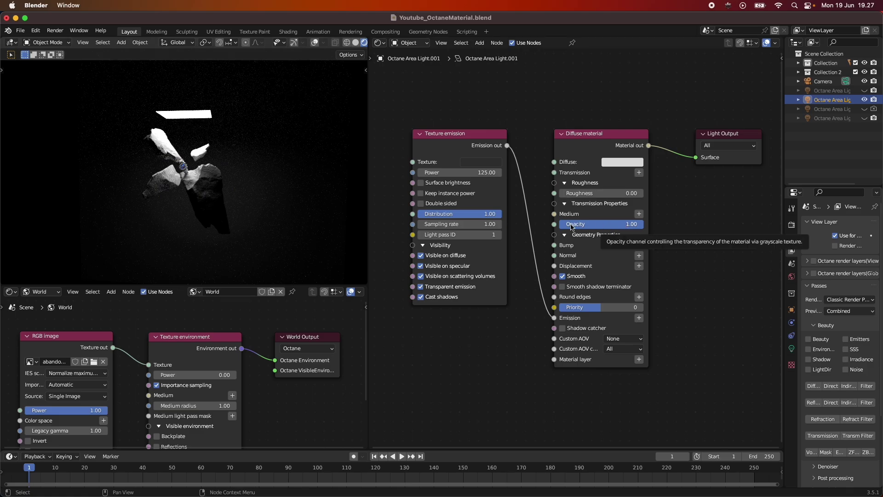
pyautogui.moveTo(626, 227); pyautogui.dragTo(566, 227)
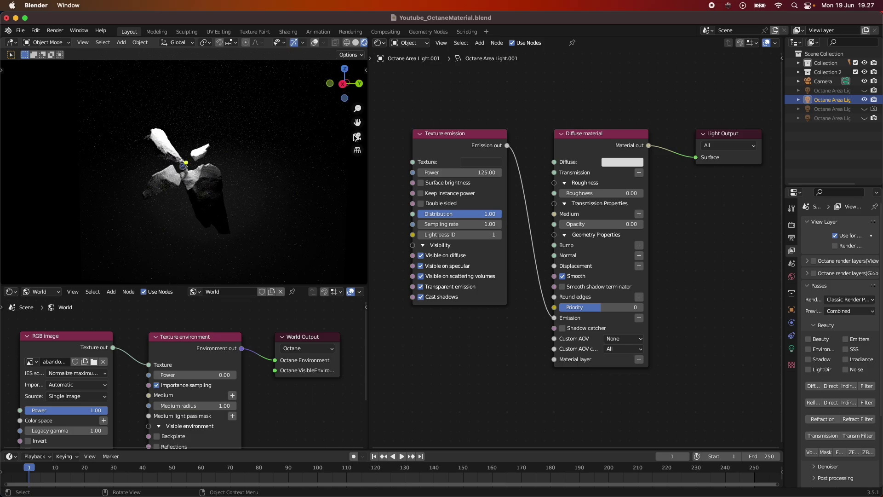
pyautogui.click(356, 137)
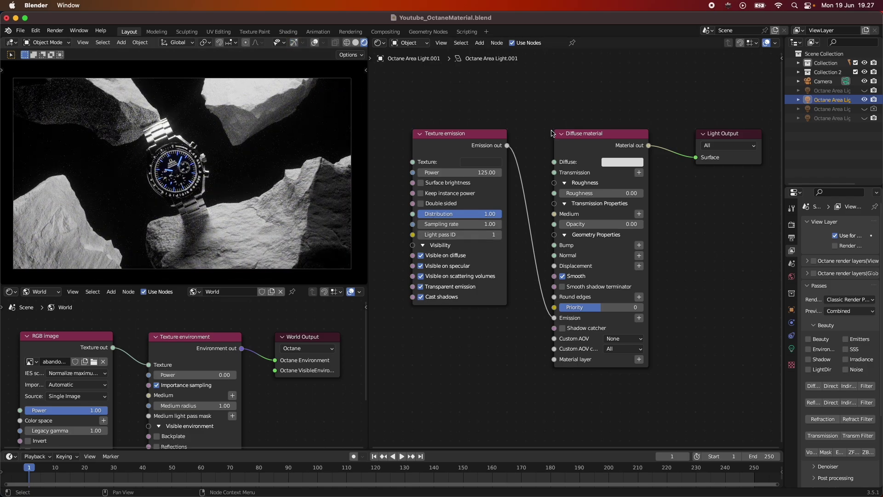
pyautogui.press('super+s')
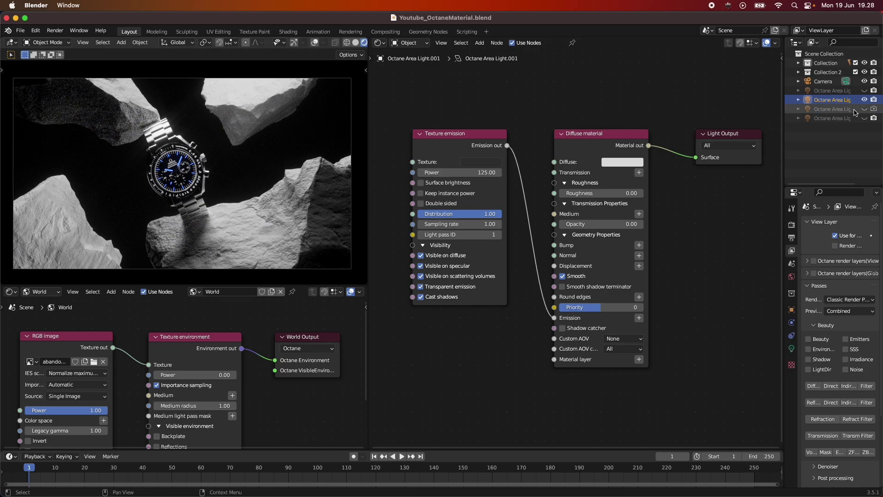
# Hide the second Octane area light, show the first one instead, and view its placement in a restored 3D viewport.
pyautogui.click(865, 99)
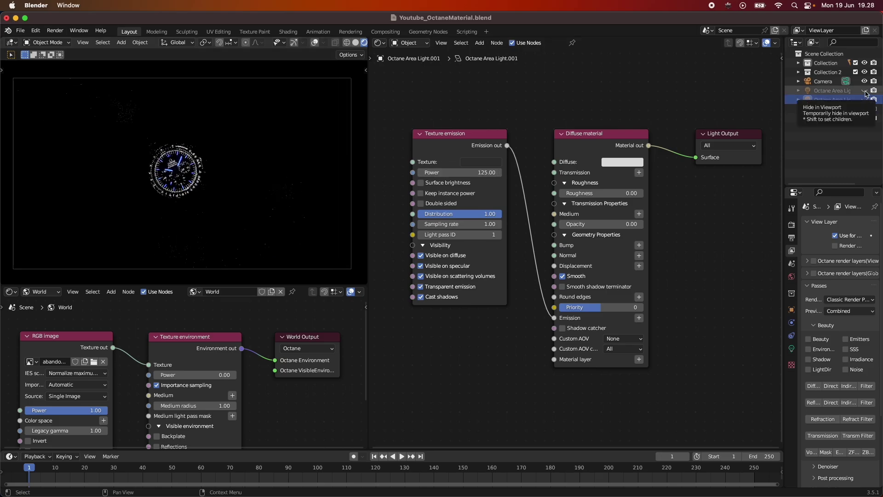
pyautogui.click(865, 91)
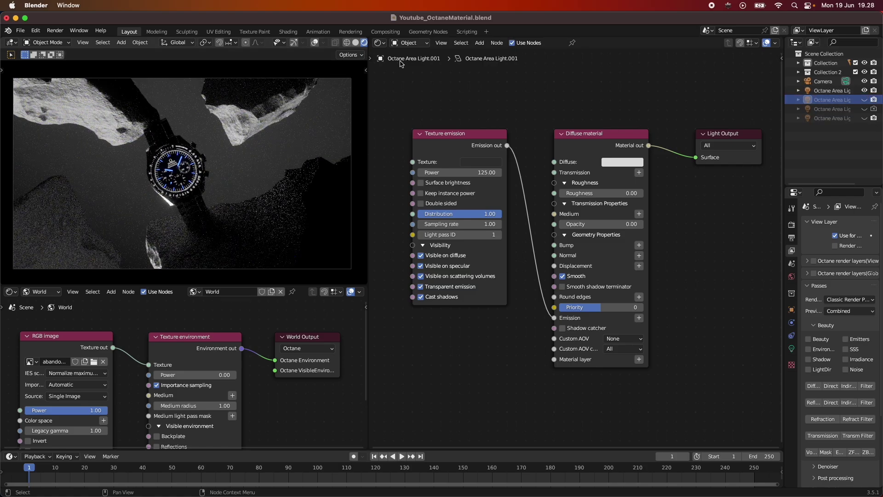
pyautogui.click(380, 43)
pyautogui.click(400, 68)
pyautogui.moveTo(529, 298); pyautogui.dragTo(711, 388, button='middle')
pyautogui.moveTo(543, 338); pyautogui.dragTo(652, 290, button='middle')
pyautogui.moveTo(534, 321); pyautogui.dragTo(528, 300, button='middle')
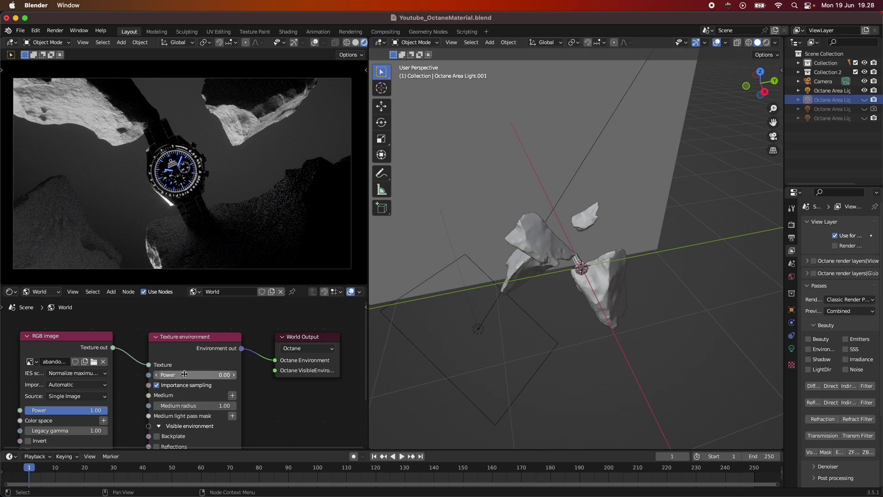
# Hide the first Octane area light and, after trying 0.1 and 0, set the Texture environment's Power to 0.05.
pyautogui.click(865, 91)
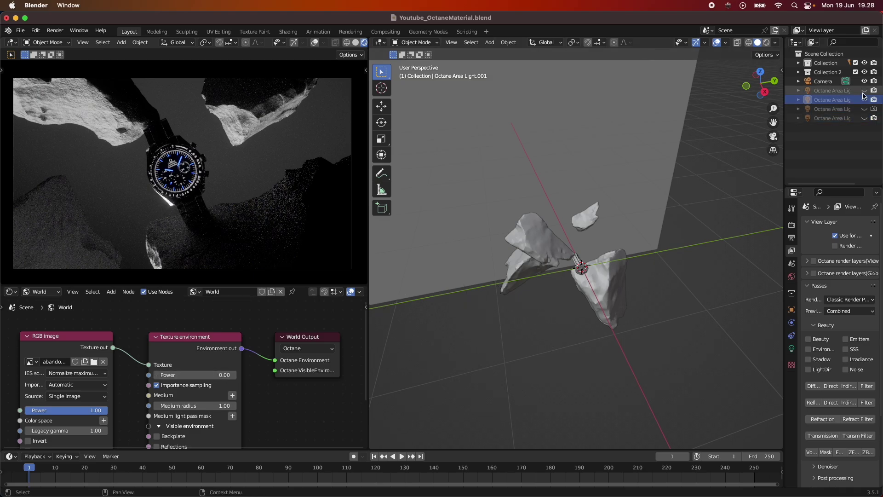
pyautogui.click(193, 375)
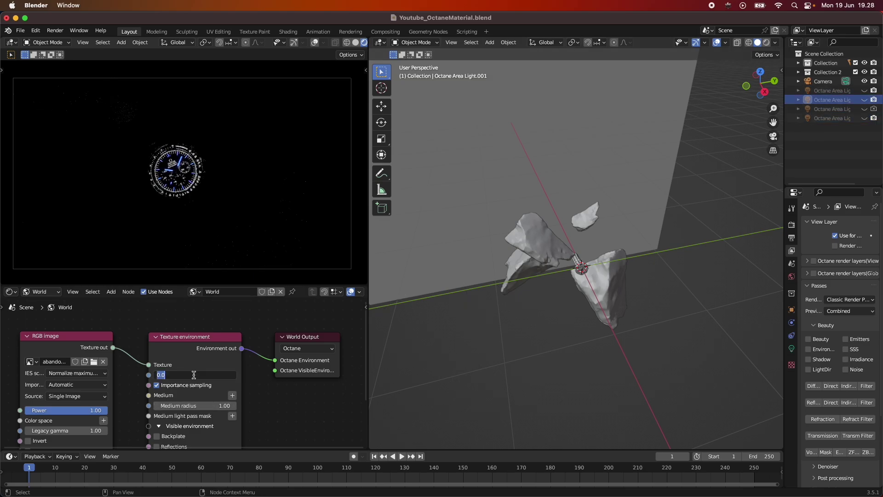
pyautogui.write('0.1')
pyautogui.press('Return')
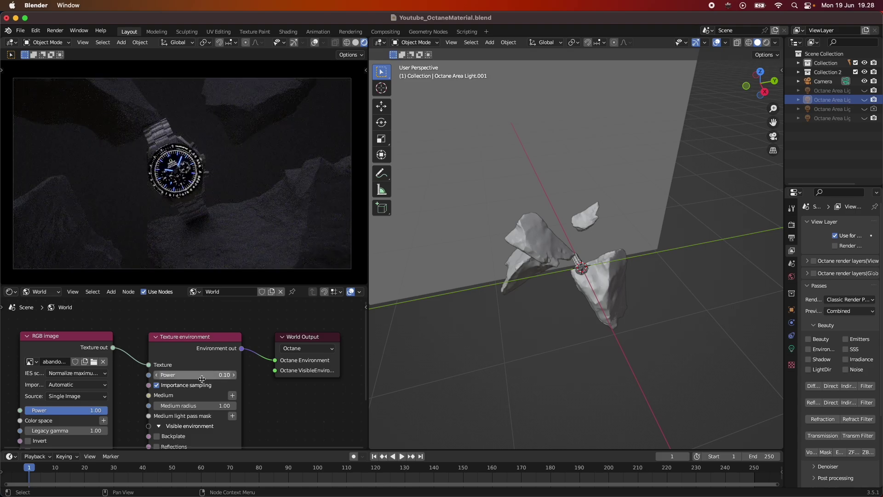
pyautogui.click(197, 375)
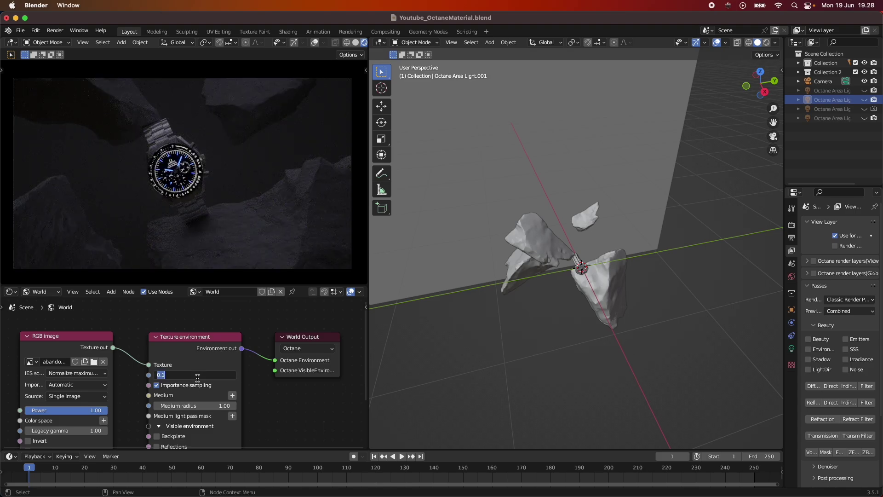
pyautogui.write('0.0')
pyautogui.press('Return')
pyautogui.click(198, 375)
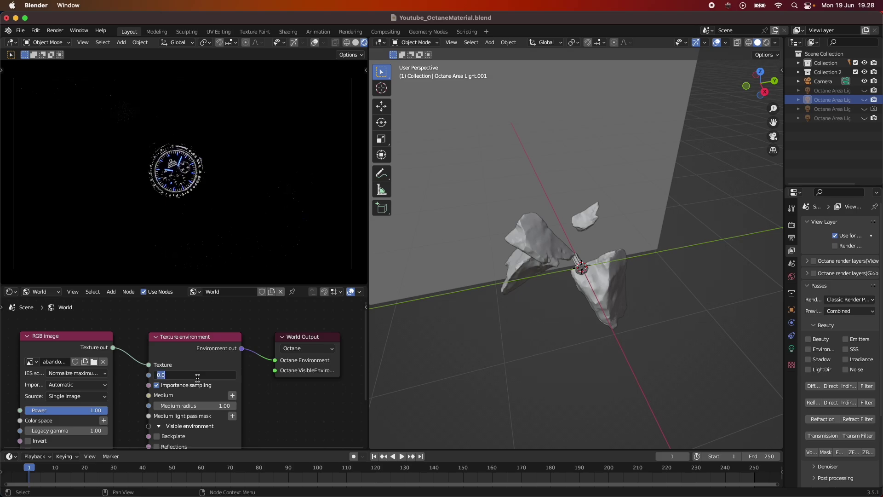
pyautogui.write('0.05')
pyautogui.press('Return')
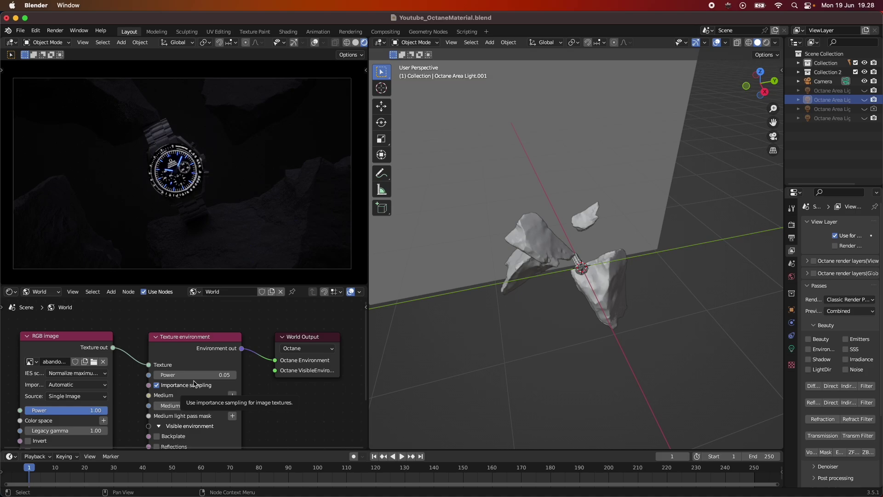
# Look up the available environment nodes for the world shader by searching for "tex" and "envir", without adding any.
pyautogui.moveTo(194, 383)
pyautogui.mouseDown(button='middle')
pyautogui.moveTo(277, 353)
pyautogui.moveTo(196, 384)
pyautogui.mouseUp(button='middle')
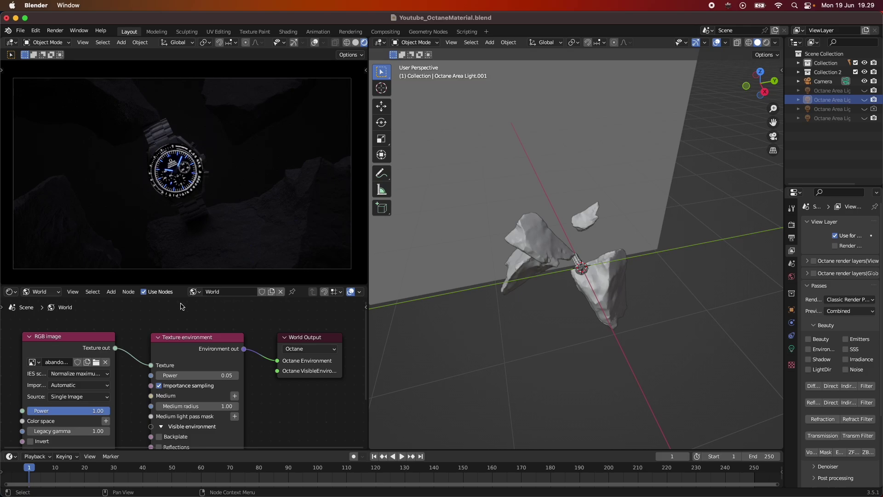
pyautogui.scroll(-2, 86, 367)
pyautogui.hotkey('shift', 'a')
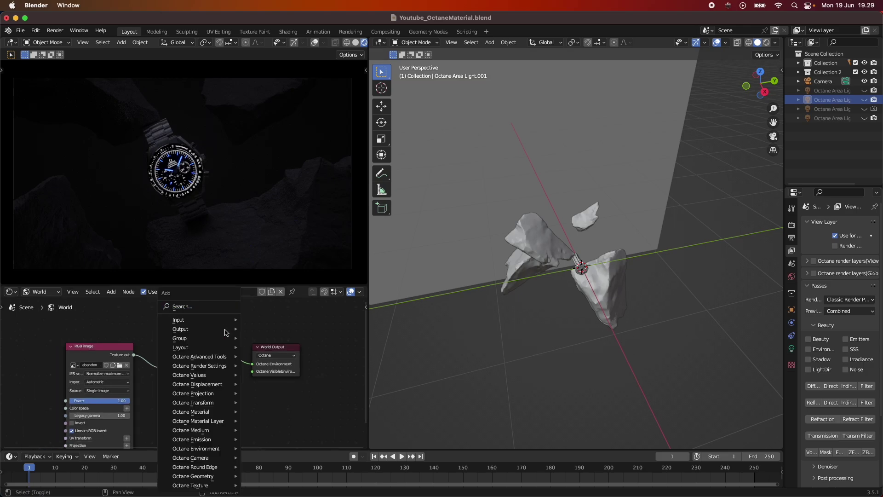
pyautogui.click(220, 310)
pyautogui.write('tex')
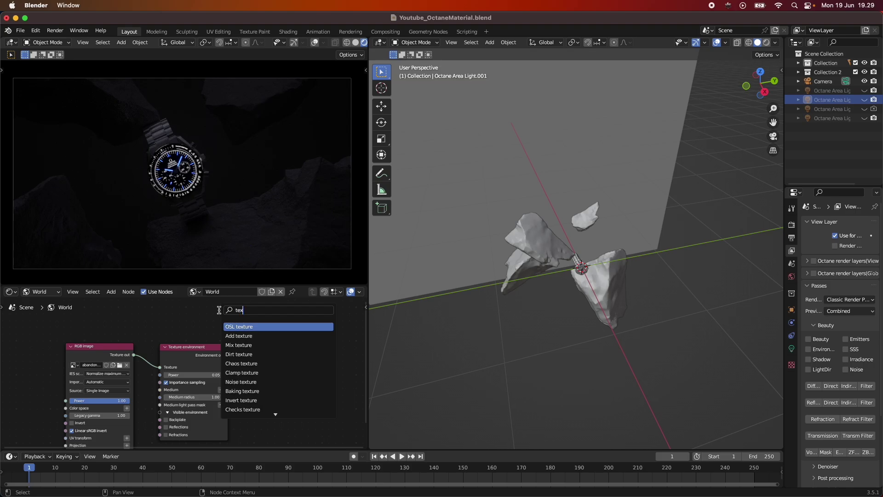
pyautogui.press('BackSpace')
pyautogui.press('BackSpace')
pyautogui.press('BackSpace')
pyautogui.write('envir')
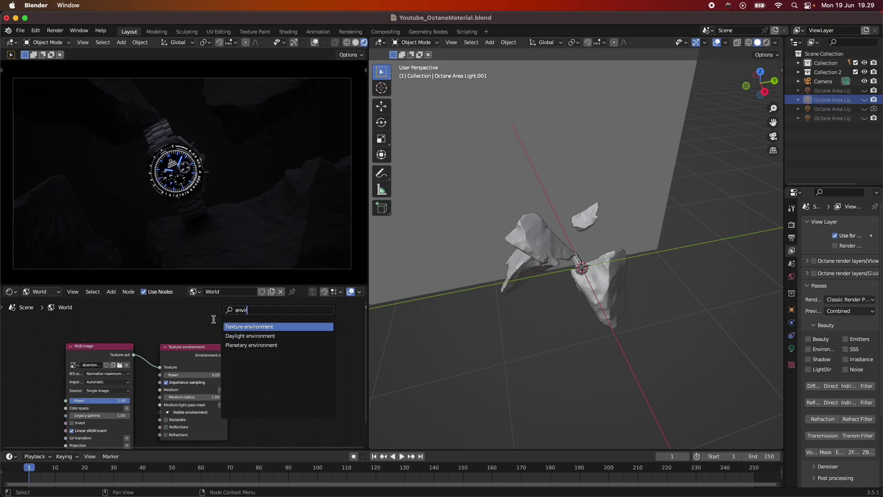
pyautogui.press('Escape')
# Look up the image texture nodes for the world shader by searching for "img", without adding one.
pyautogui.moveTo(176, 357); pyautogui.dragTo(207, 340, button='middle')
pyautogui.hotkey('shift', 'a')
pyautogui.write('img')
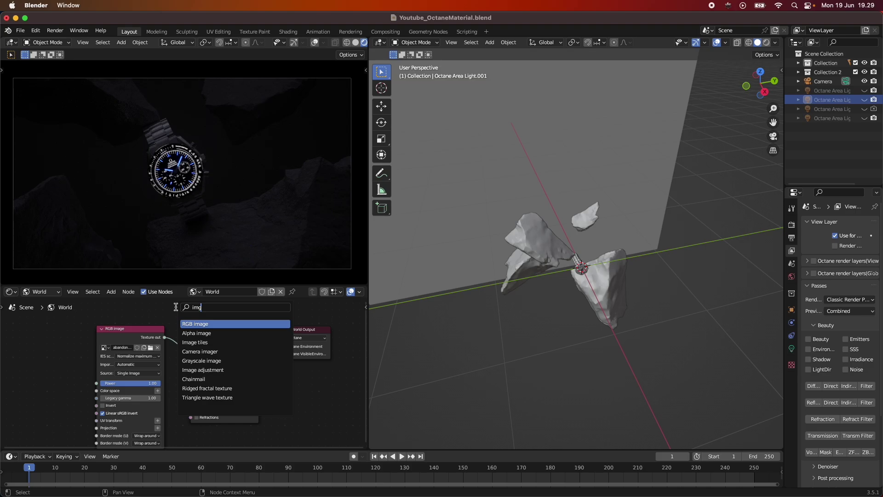
pyautogui.press('Escape')
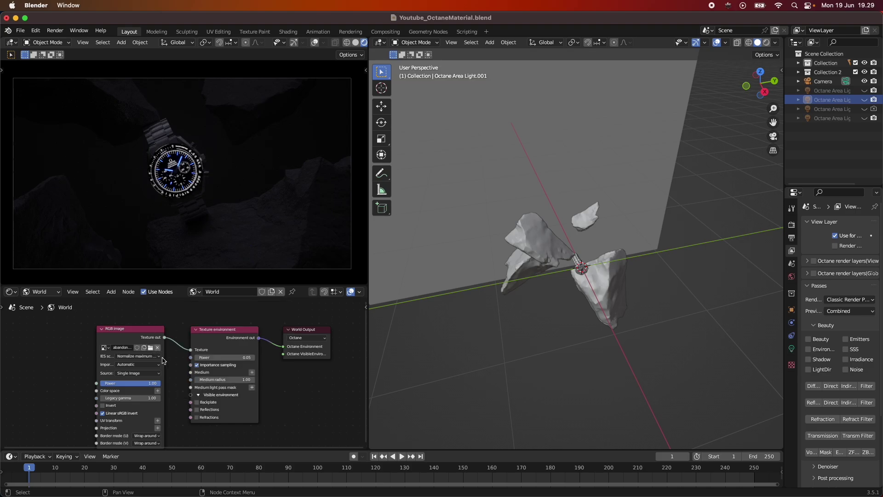
# Review the RGB image, Texture environment and World Output nodes, and save the file.
pyautogui.scroll(2, 177, 389)
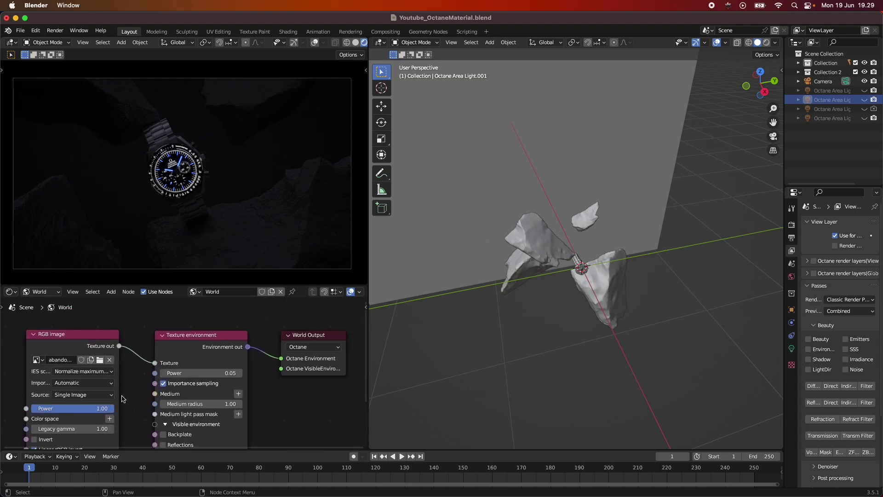
pyautogui.scroll(-1, 133, 398)
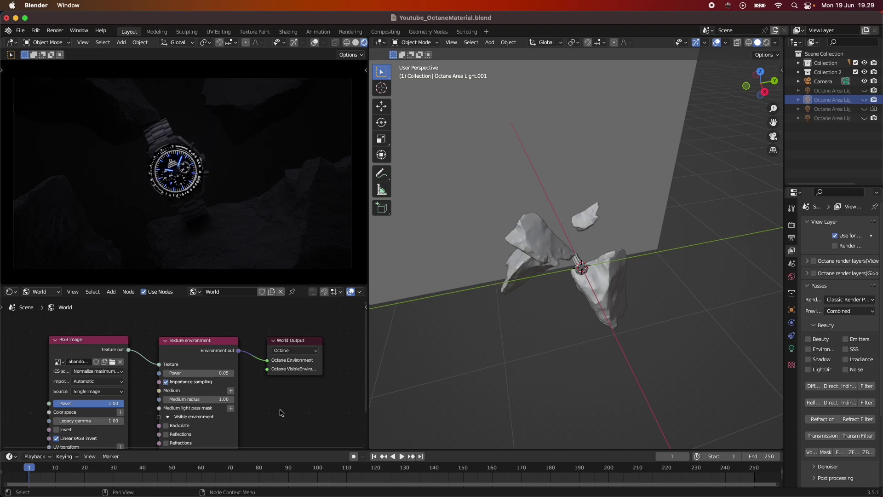
pyautogui.moveTo(282, 370); pyautogui.dragTo(276, 380, button='middle')
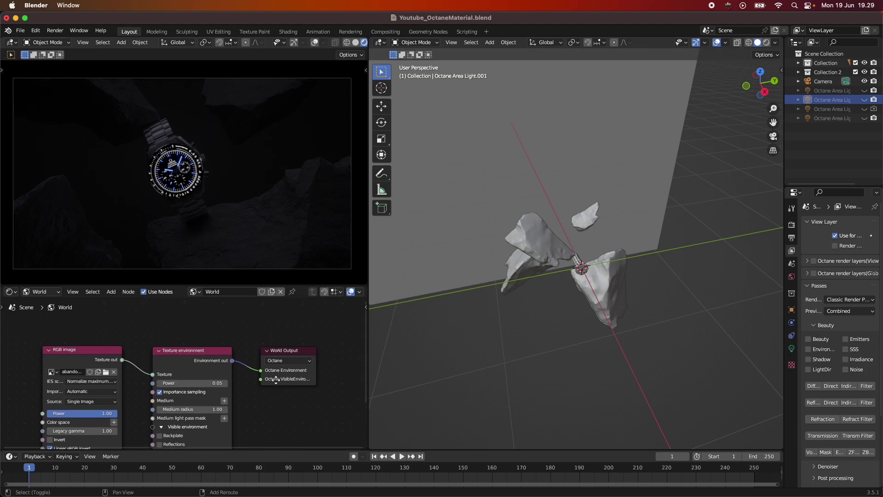
pyautogui.press('super+s')
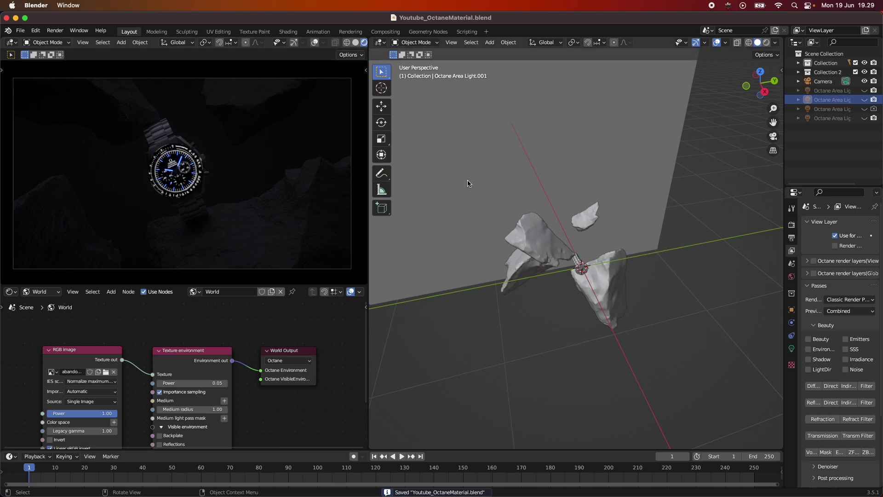
# Show the second Octane area light and preview the first, fourth and third lights together with it, one at a time.
pyautogui.click(864, 101)
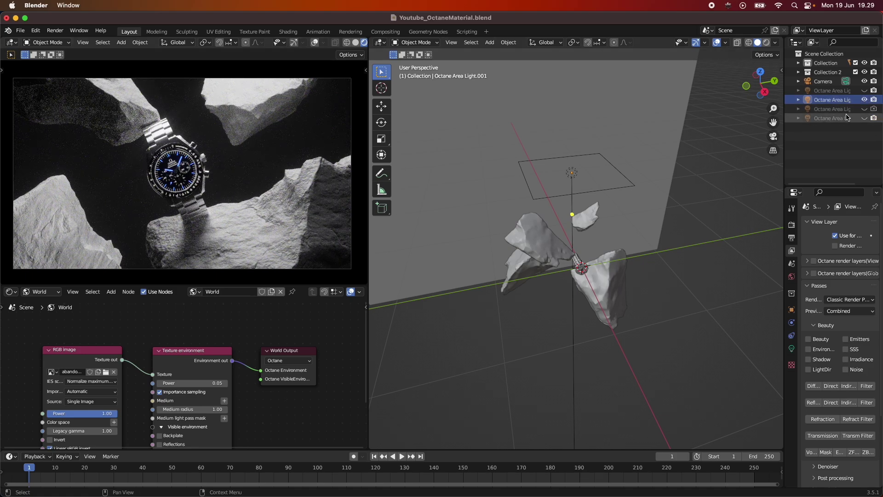
pyautogui.click(865, 91)
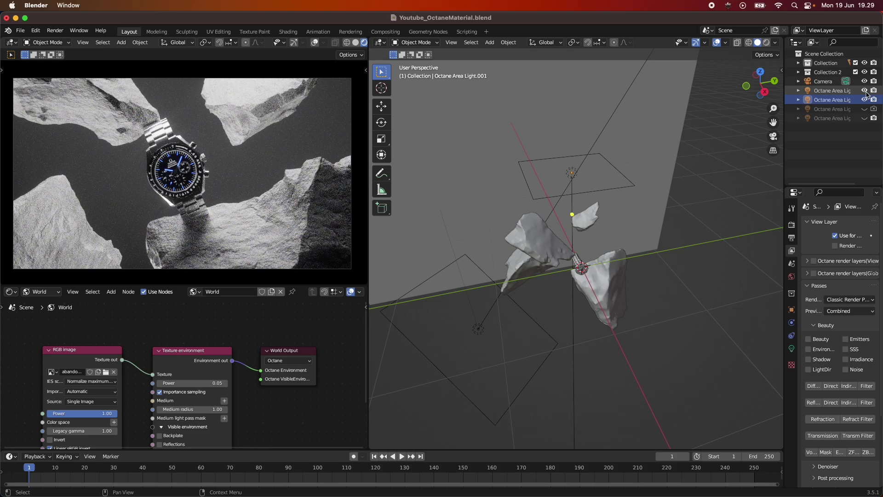
pyautogui.click(864, 91)
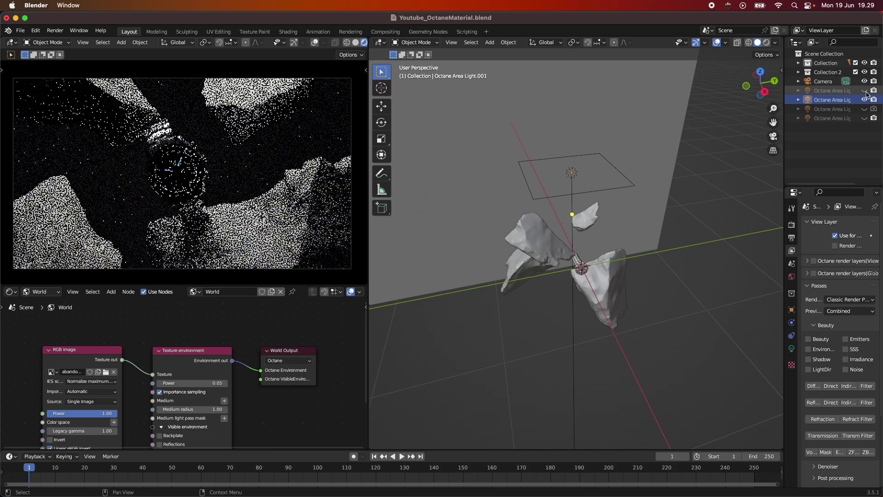
pyautogui.click(864, 118)
pyautogui.click(865, 118)
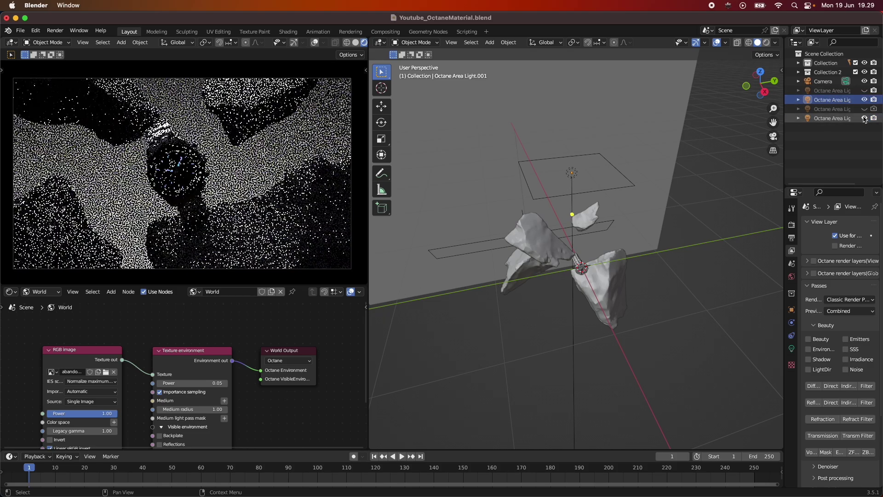
pyautogui.click(864, 109)
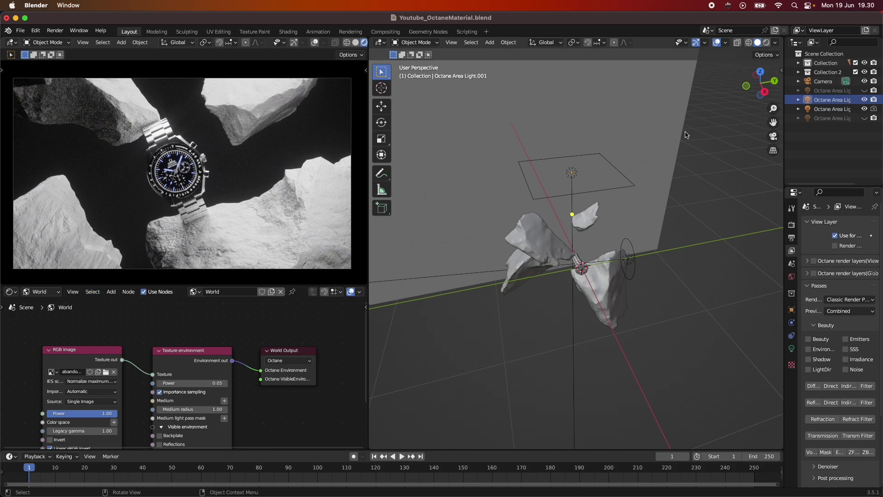
pyautogui.click(865, 110)
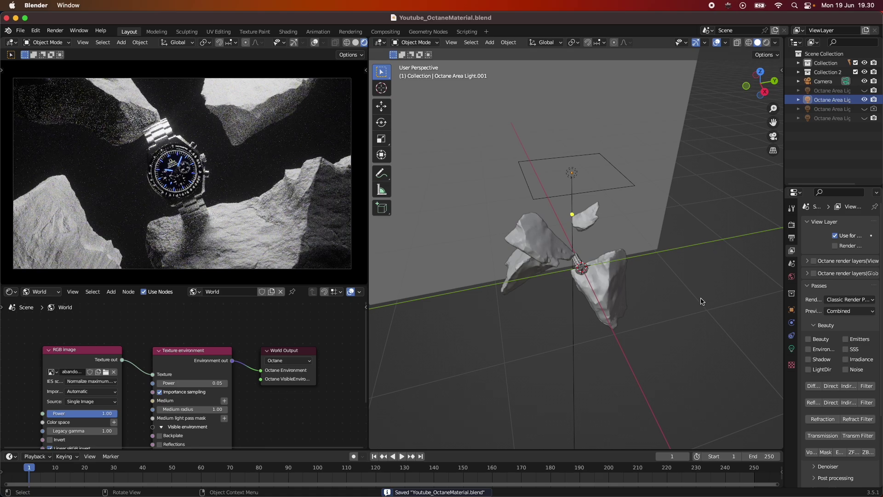
# Select the background plane and briefly show the third and the first Octane area lights to compare their effect on it.
pyautogui.moveTo(702, 300); pyautogui.dragTo(617, 243, button='middle')
pyautogui.click(592, 244)
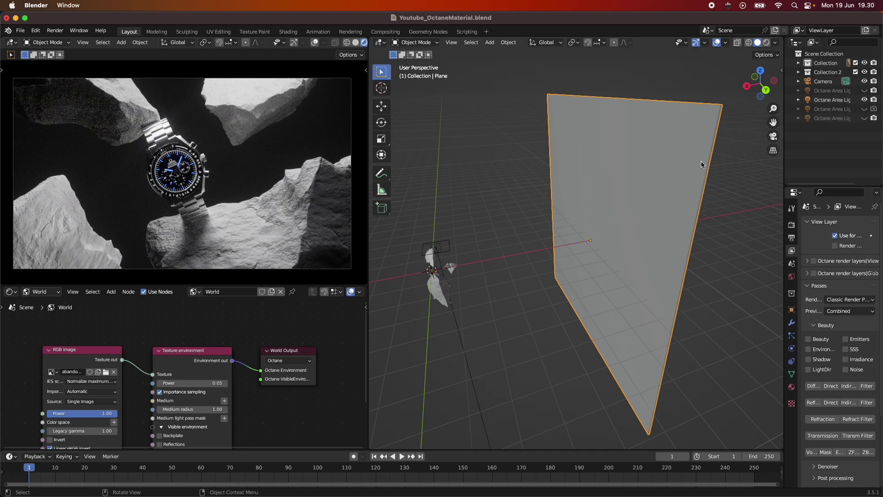
pyautogui.click(865, 109)
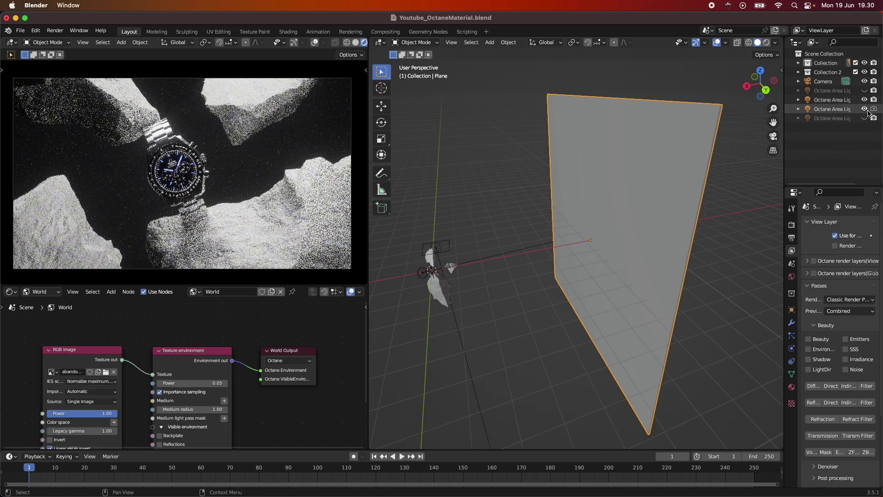
pyautogui.click(865, 109)
pyautogui.click(864, 90)
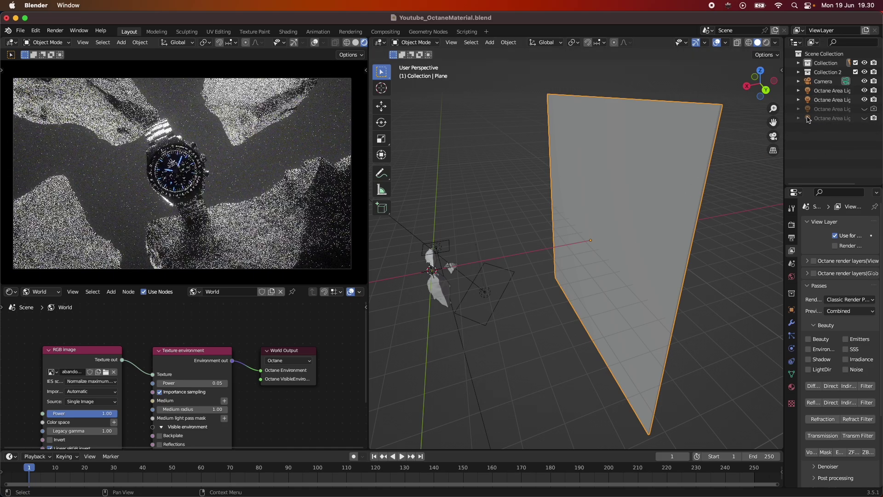
pyautogui.click(865, 90)
# Show and select only the fourth Octane area light, and examine its placement against the background plane from the back.
pyautogui.click(864, 117)
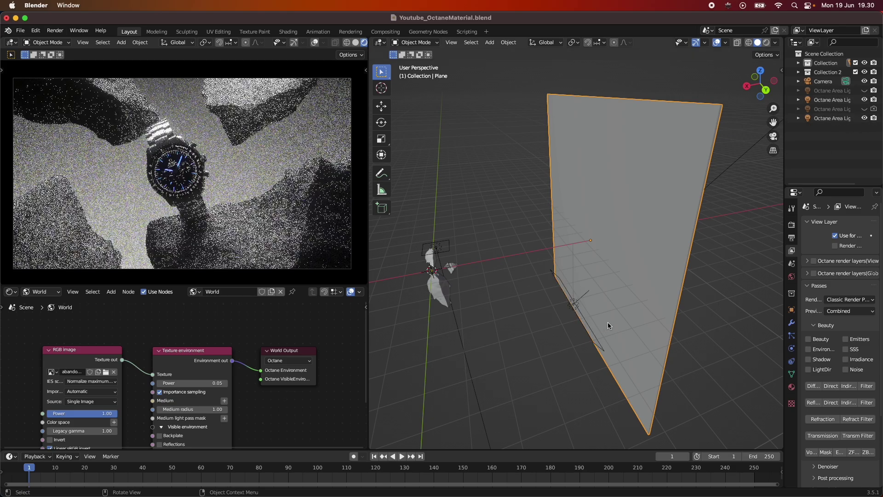
pyautogui.moveTo(608, 322); pyautogui.dragTo(529, 361, button='middle')
pyautogui.click(552, 344)
pyautogui.click(864, 99)
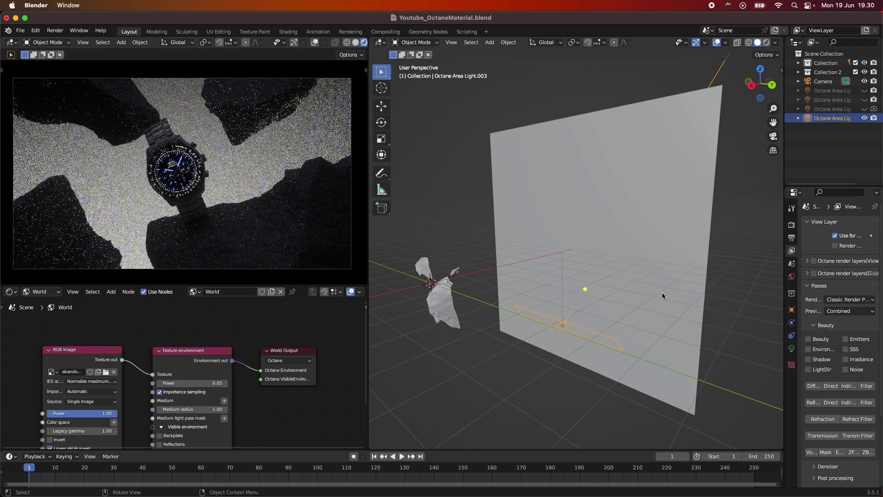
pyautogui.moveTo(583, 305); pyautogui.dragTo(501, 276, button='middle')
pyautogui.click(765, 82)
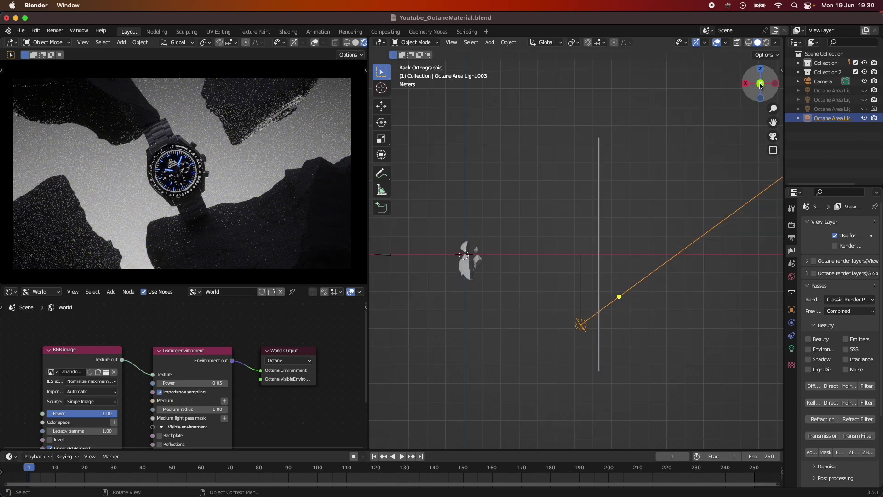
pyautogui.moveTo(633, 282); pyautogui.dragTo(626, 271, button='middle')
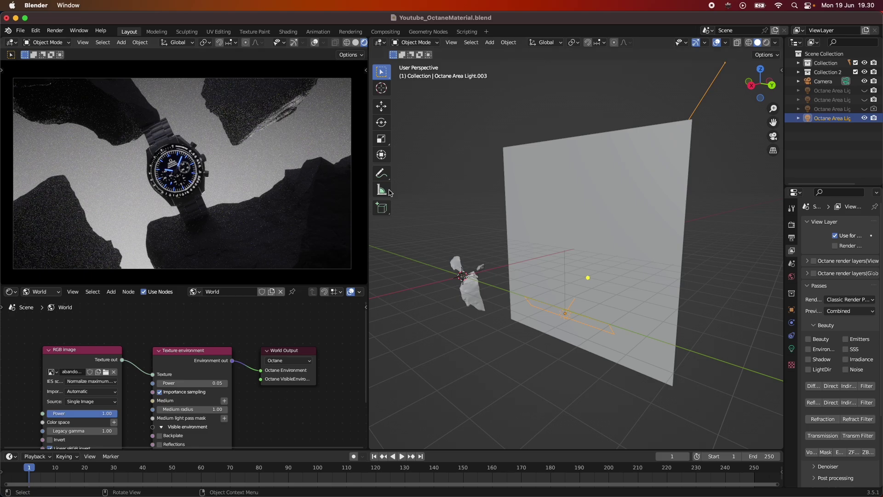
# Open the fourth light's nodes in the Shader Editor and try a Texture emission Power of 100 before restoring 500.
pyautogui.click(379, 42)
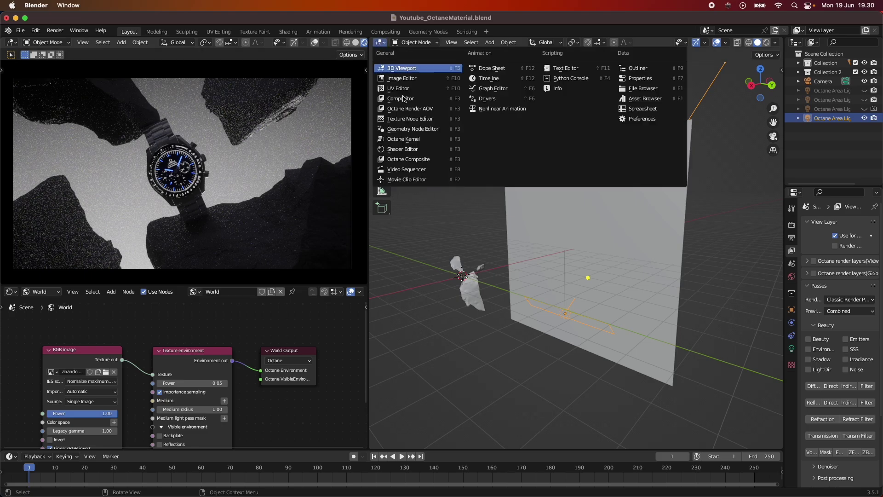
pyautogui.click(414, 165)
pyautogui.click(488, 173)
pyautogui.write('100')
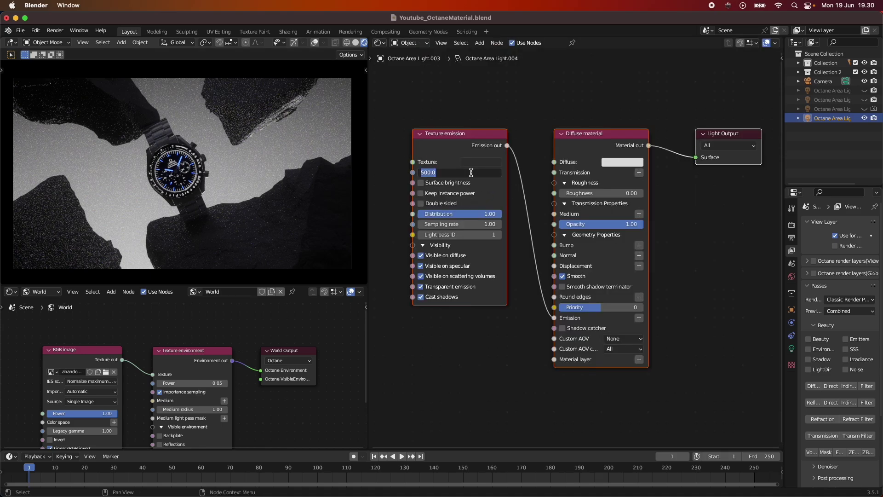
pyautogui.press('Return')
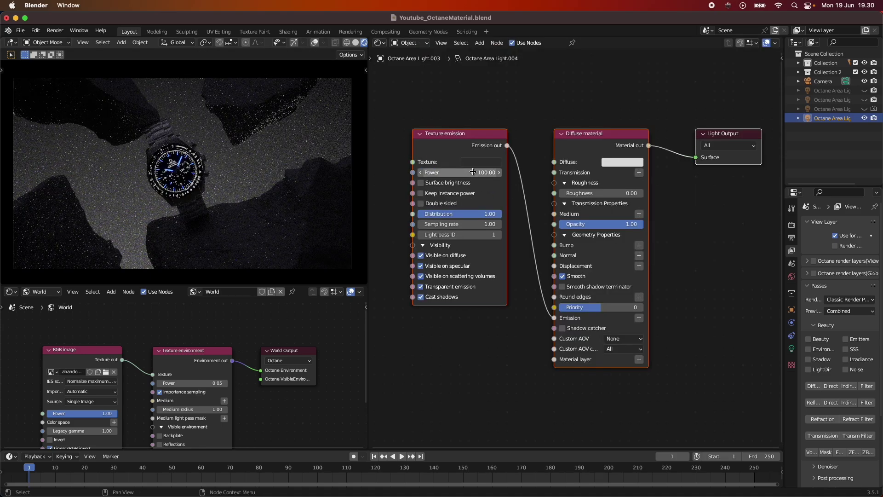
pyautogui.click(471, 173)
pyautogui.write('5')
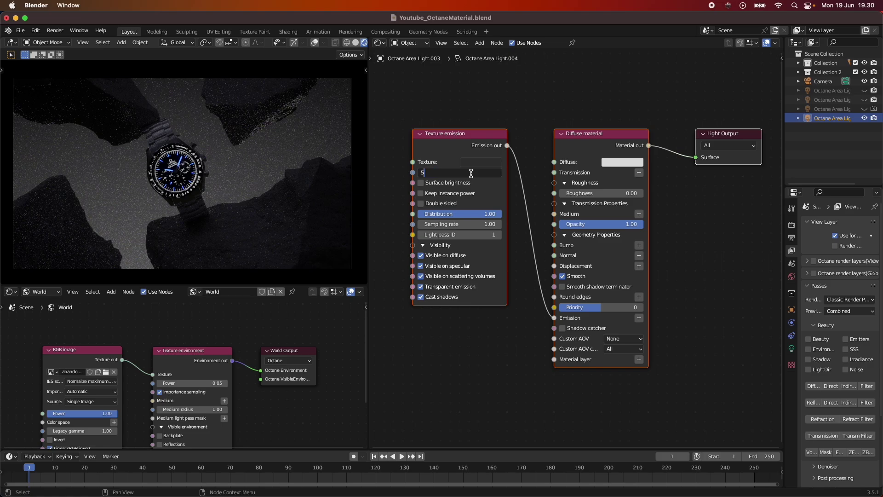
pyautogui.write('00')
pyautogui.press('Return')
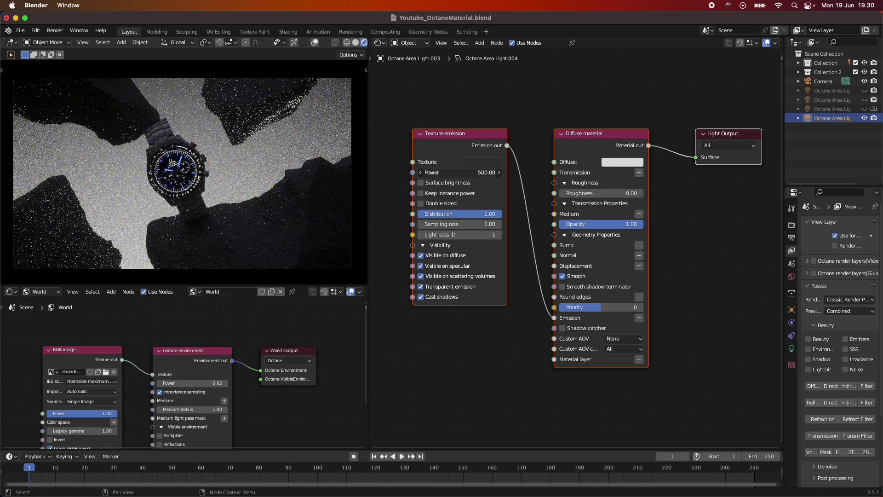
# Try Power values of 1000 and 10000 on the fourth light's Texture emission node.
pyautogui.click(471, 173)
pyautogui.write('1000')
pyautogui.press('Return')
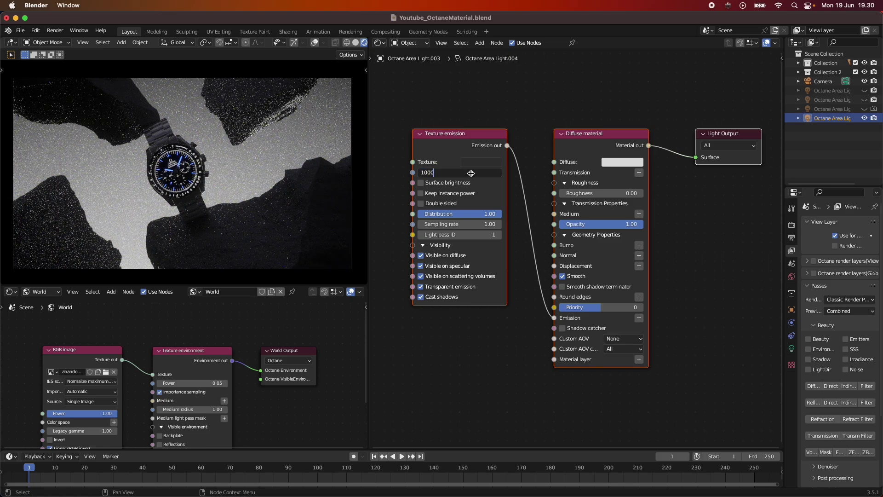
pyautogui.click(471, 173)
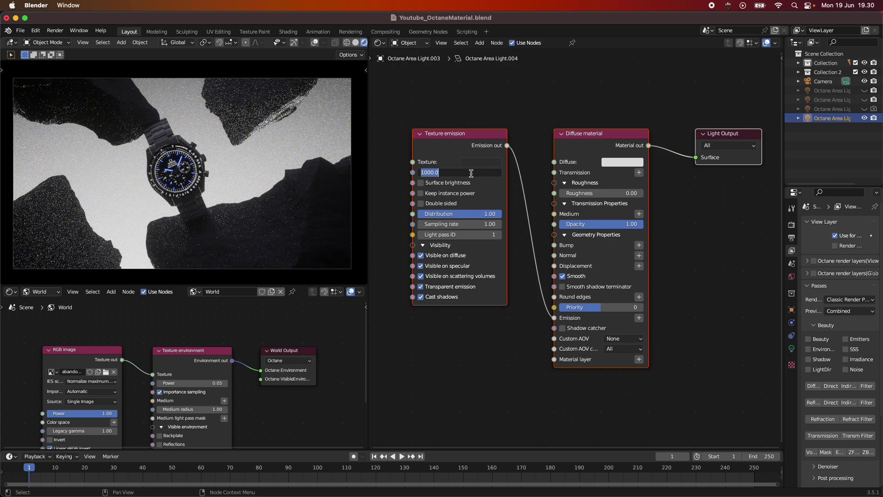
pyautogui.write('10000')
pyautogui.press('Return')
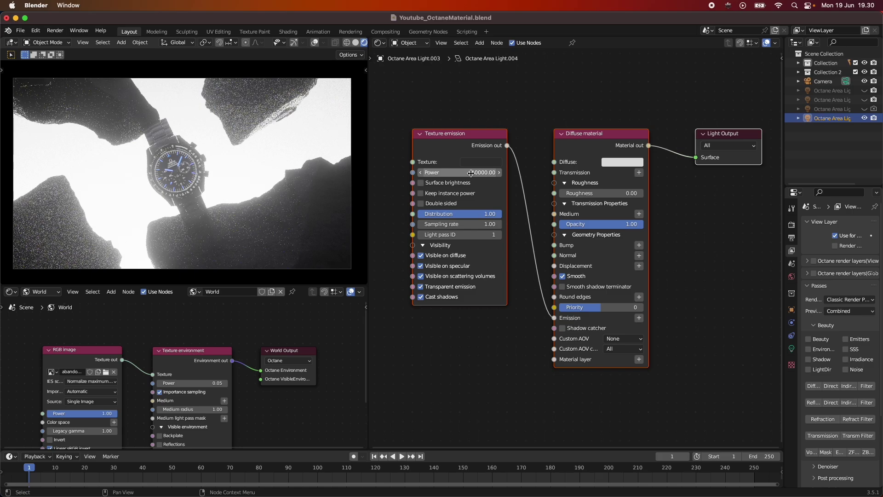
# Show the second Octane area light again and set the fourth light's Texture emission Power to 5000.
pyautogui.click(864, 100)
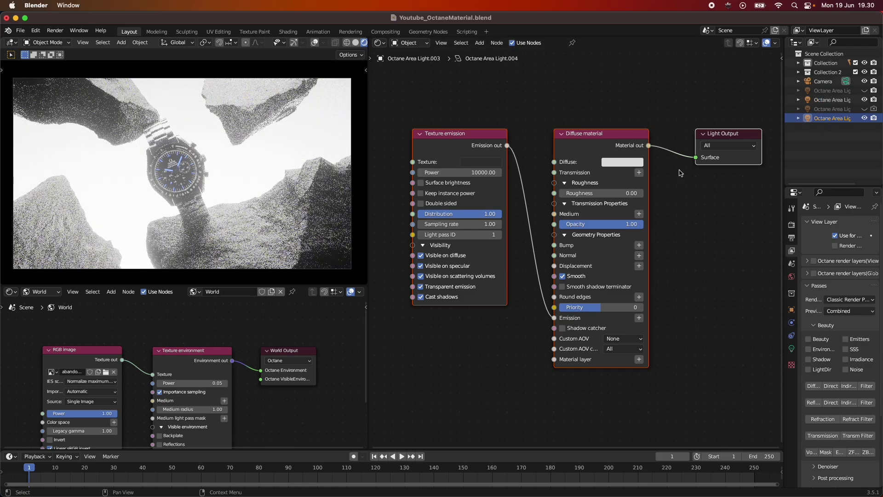
pyautogui.click(482, 173)
pyautogui.write('50')
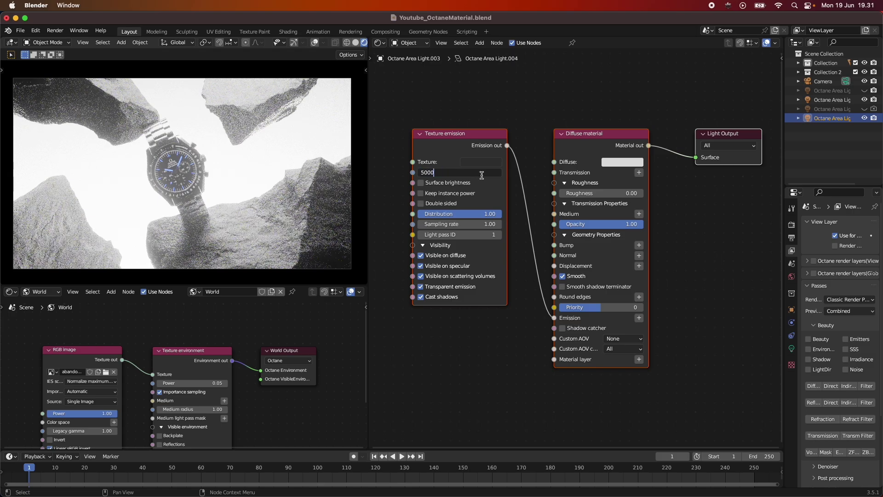
pyautogui.write('00')
pyautogui.press('Return')
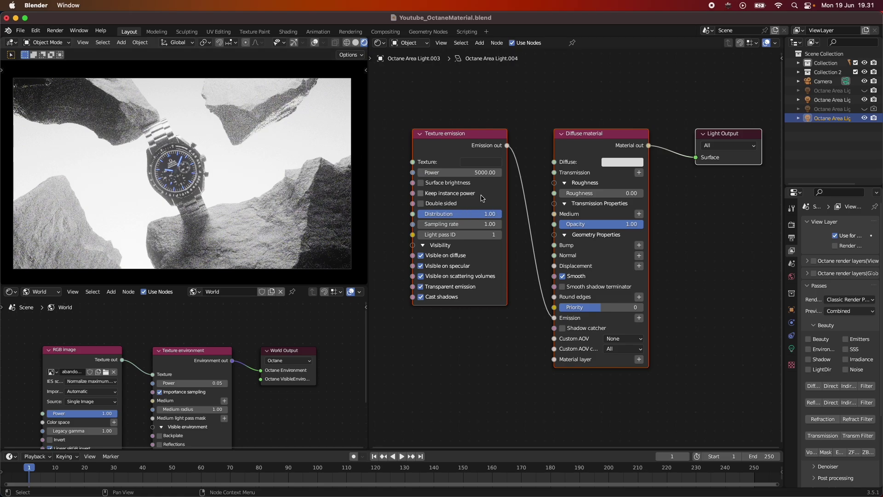
# Try a Power of 1000 on the fourth light's Texture emission node.
pyautogui.click(473, 175)
pyautogui.write('1')
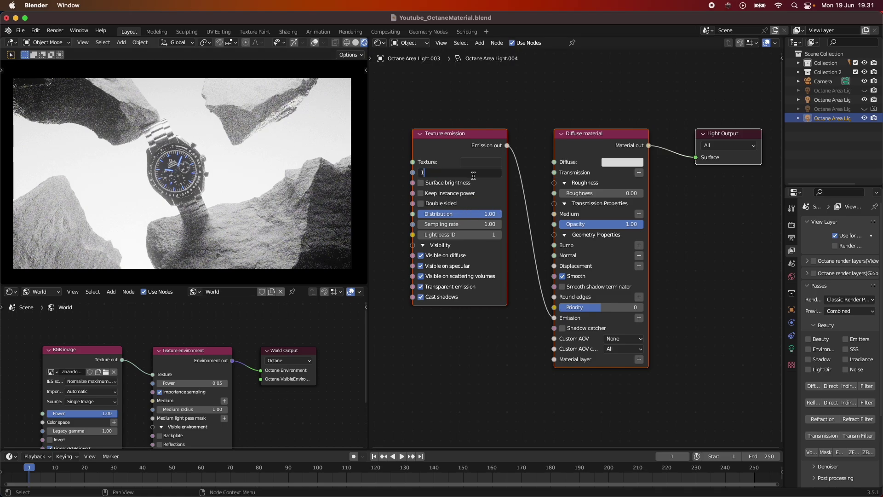
pyautogui.write('000')
pyautogui.press('Return')
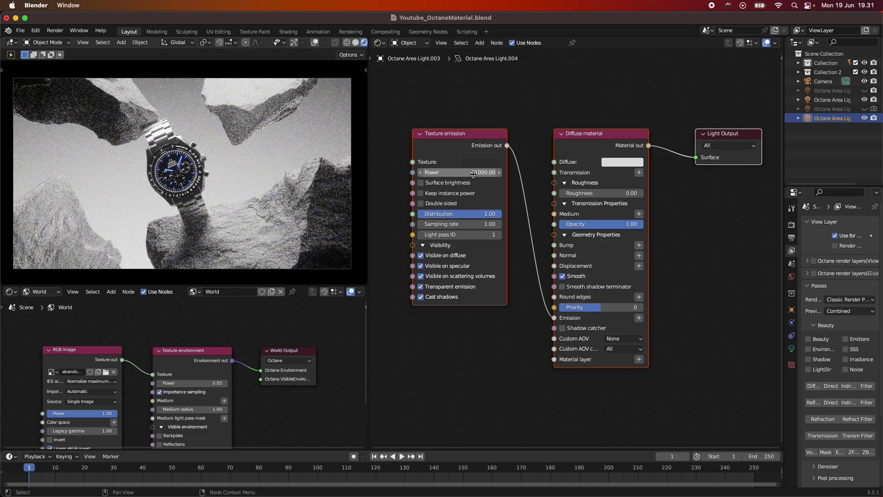
# Set the fourth light's Texture emission Power to 500 and save the file.
pyautogui.click(473, 174)
pyautogui.write('500')
pyautogui.press('Return')
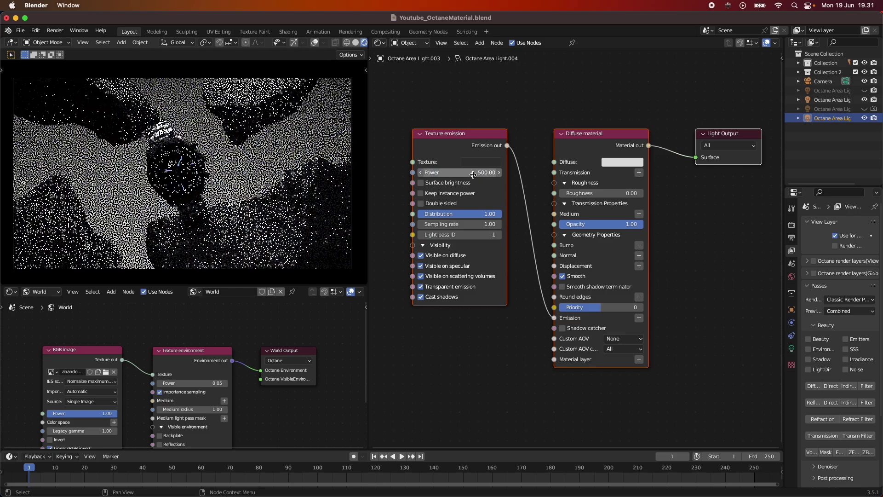
pyautogui.press('super+s')
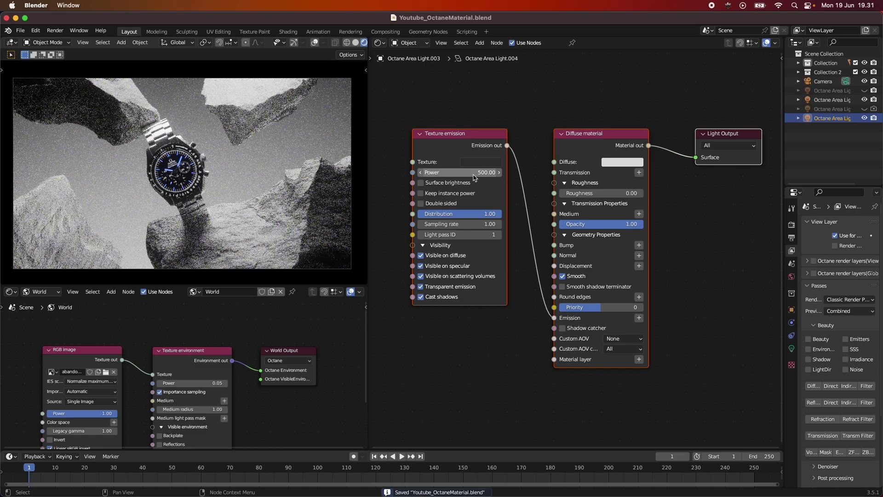
# Switch the light's node editor back to the 3D Viewport, deselect the fourth light, and examine its placement beside the background plane.
pyautogui.click(379, 43)
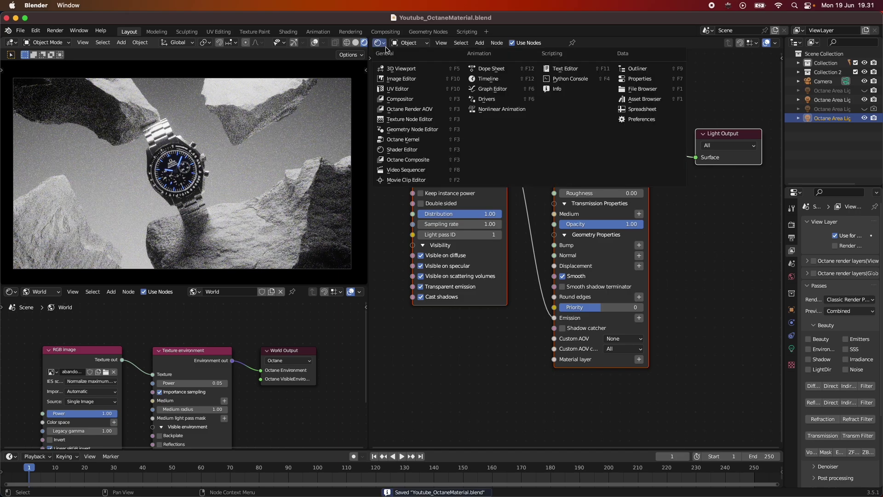
pyautogui.click(414, 71)
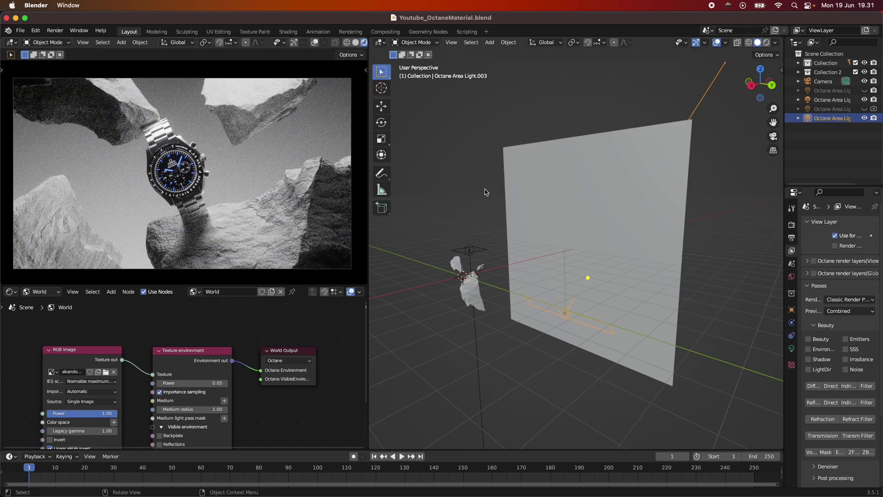
pyautogui.moveTo(543, 256); pyautogui.dragTo(533, 313, button='middle')
pyautogui.scroll(5, 560, 299)
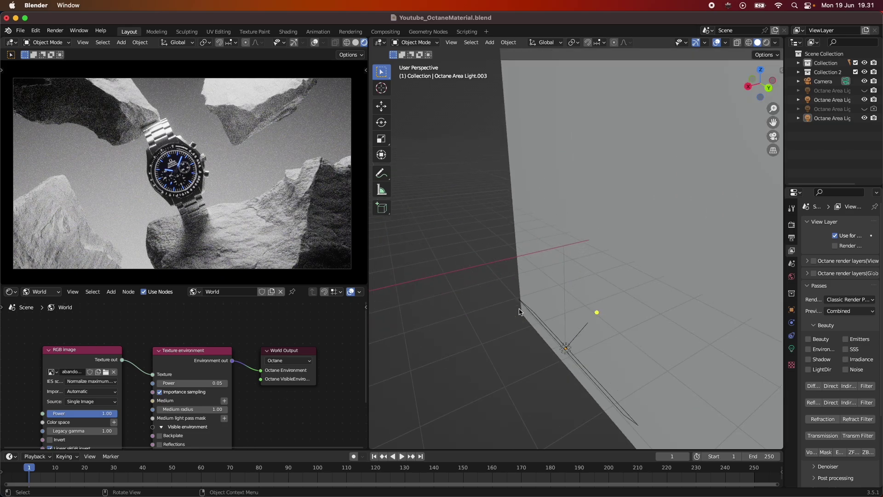
pyautogui.scroll(-3, 561, 299)
pyautogui.click(483, 322)
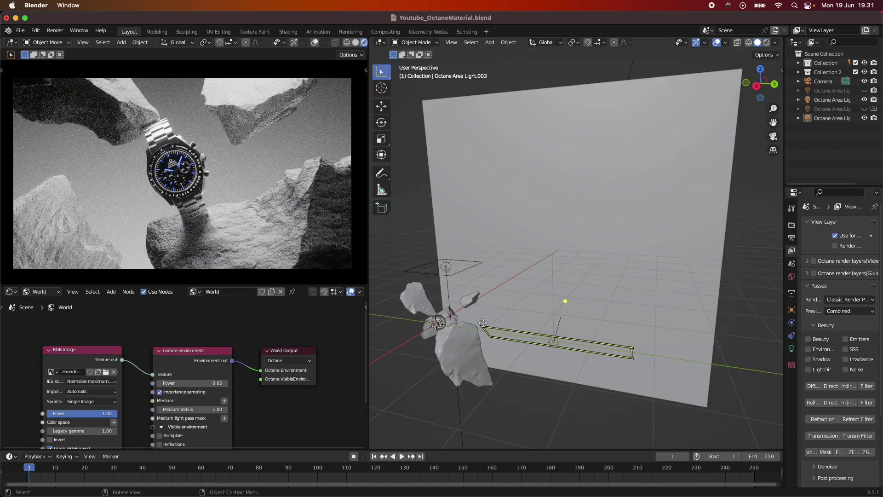
pyautogui.moveTo(483, 322); pyautogui.dragTo(512, 293, button='middle')
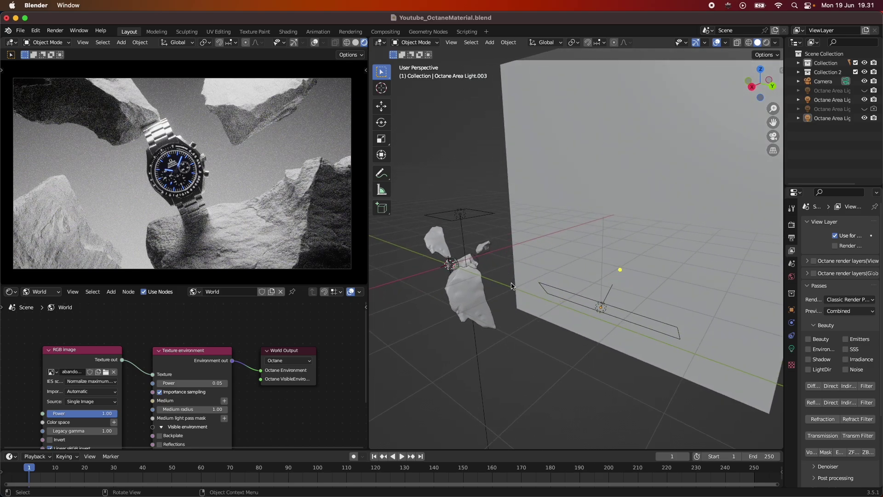
# Check the Texture environment node's Power, then select the fourth area light and inspect it from several angles.
pyautogui.click(205, 384)
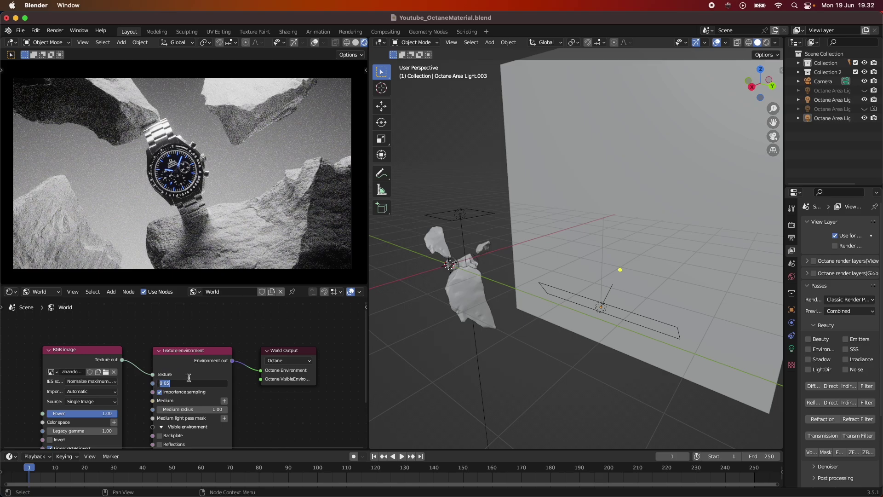
pyautogui.press('Return')
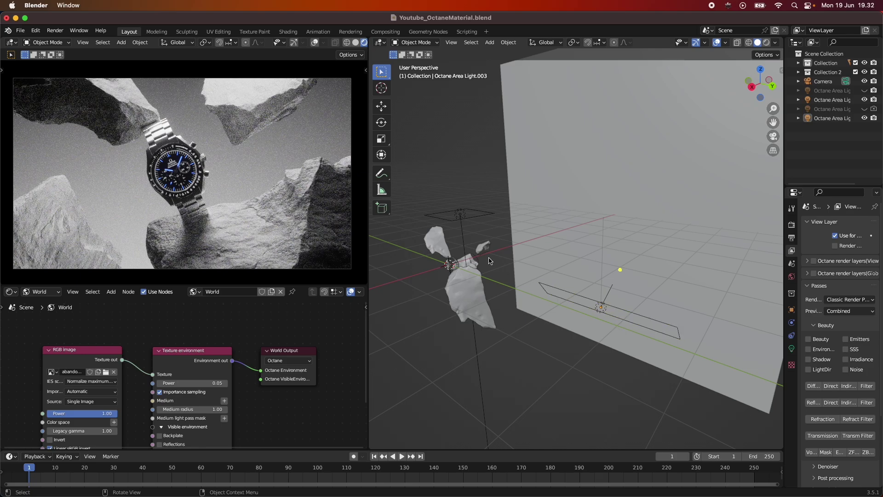
pyautogui.moveTo(453, 275); pyautogui.dragTo(424, 251, button='middle')
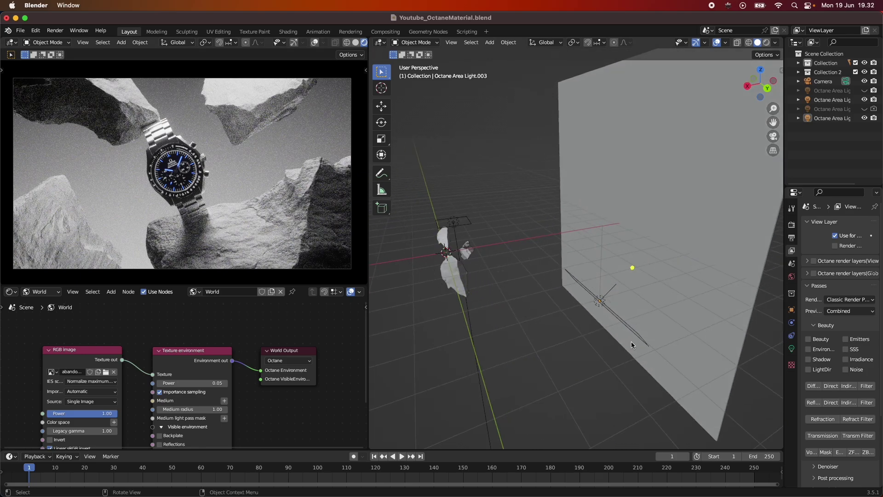
pyautogui.moveTo(636, 304); pyautogui.dragTo(587, 237, button='middle')
pyautogui.click(598, 310)
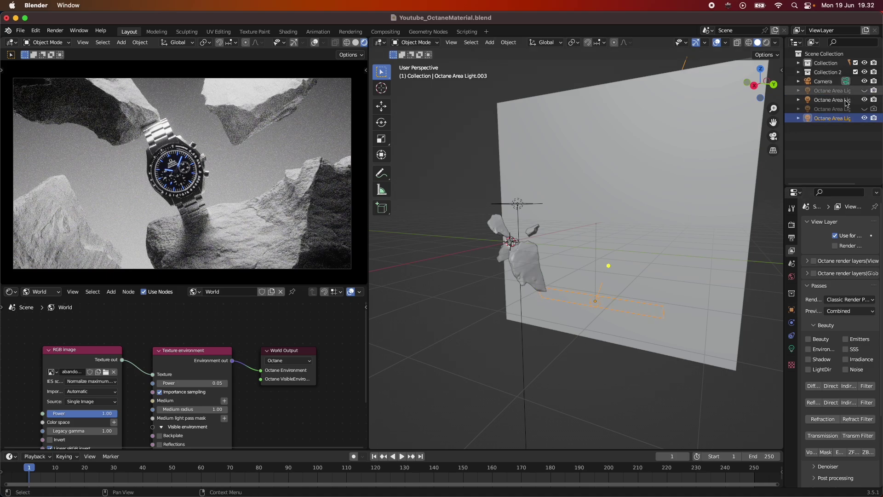
# Deselect the light and look through the Octane light types available for adding, without adding one.
pyautogui.moveTo(480, 330); pyautogui.dragTo(522, 339, button='middle')
pyautogui.click(474, 330)
pyautogui.hotkey('shift', 'a')
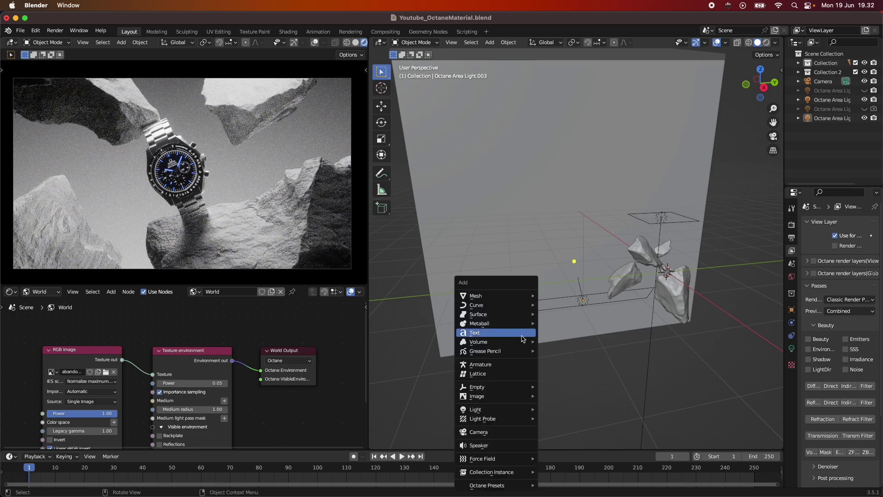
pyautogui.moveTo(506, 409)
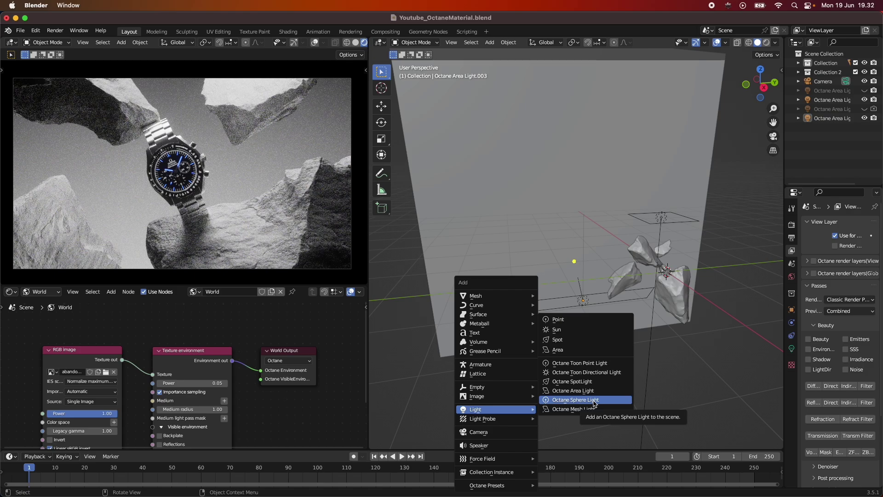
pyautogui.moveTo(653, 380); pyautogui.dragTo(628, 365, button='middle')
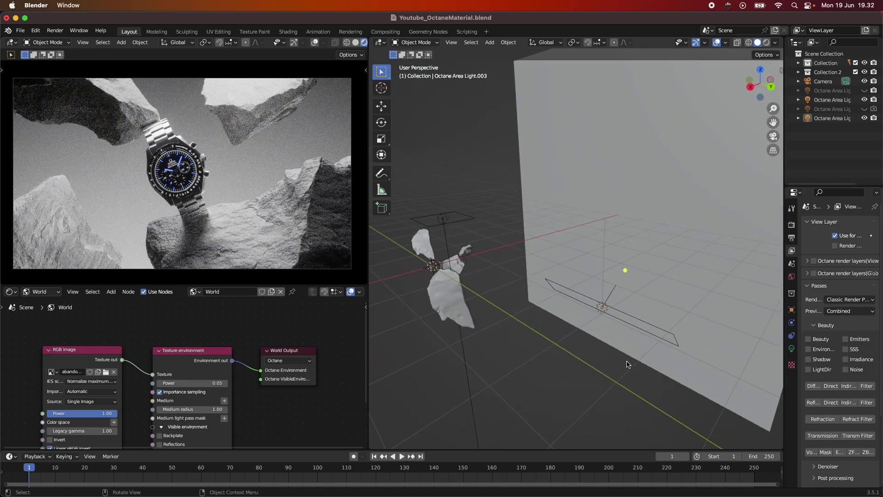
# Select the second Octane area light above the rocks and open its emission and diffuse material nodes in the Shader Editor.
pyautogui.moveTo(485, 295); pyautogui.dragTo(543, 329, button='middle')
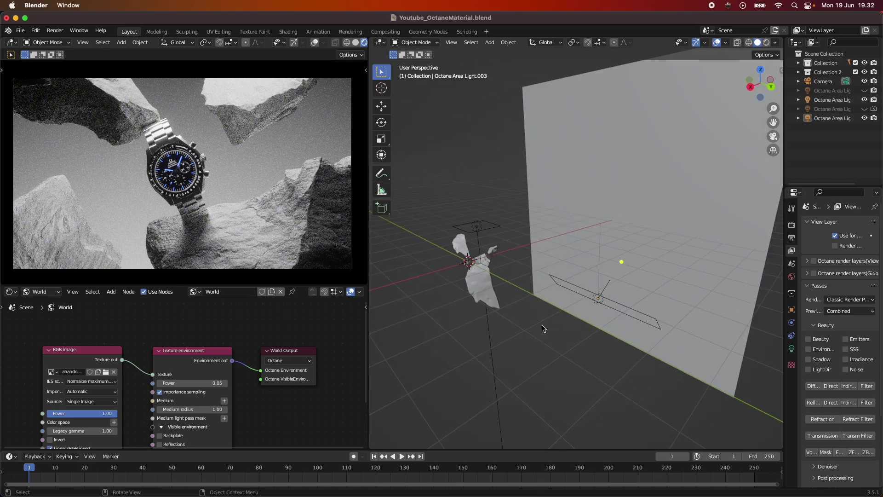
pyautogui.click(479, 225)
pyautogui.moveTo(478, 226); pyautogui.dragTo(534, 258, button='middle')
pyautogui.moveTo(157, 342)
pyautogui.mouseDown(button='middle')
pyautogui.moveTo(245, 317)
pyautogui.moveTo(158, 346)
pyautogui.mouseUp(button='middle')
pyautogui.click(482, 225)
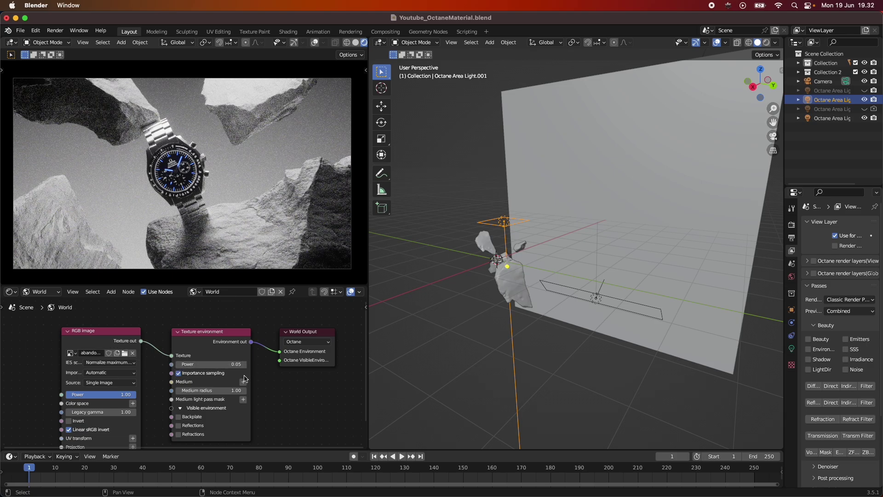
pyautogui.click(381, 43)
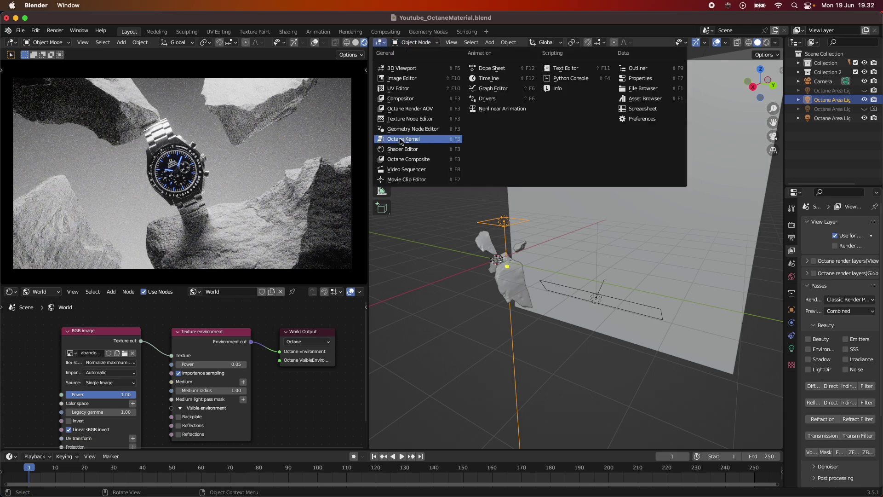
pyautogui.click(402, 149)
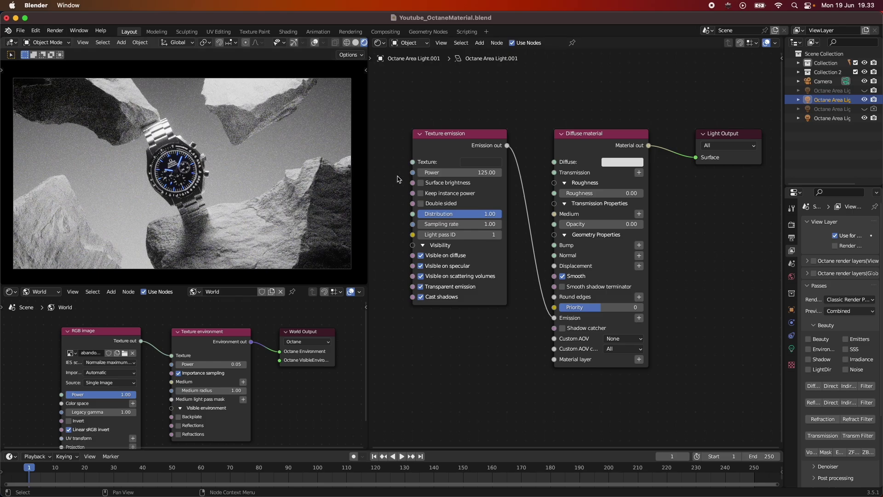
pyautogui.moveTo(399, 179); pyautogui.dragTo(443, 177, button='middle')
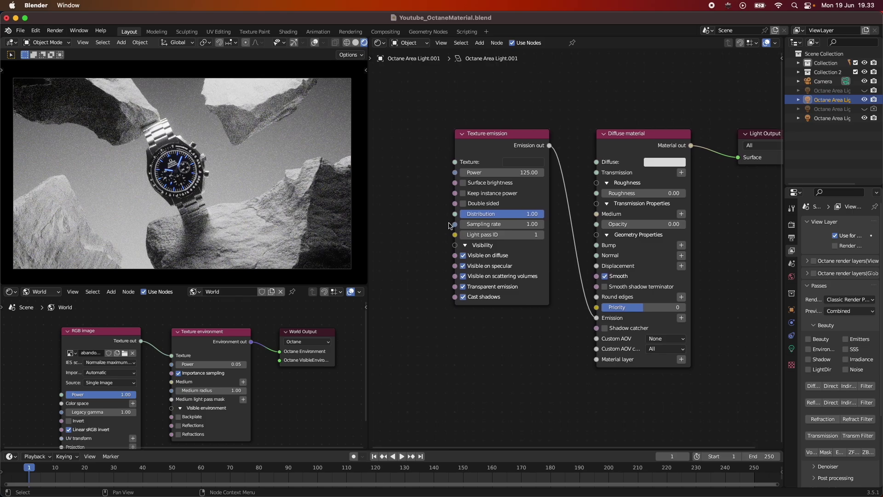
pyautogui.scroll(-2, 449, 230)
pyautogui.moveTo(449, 235); pyautogui.dragTo(439, 210, button='middle')
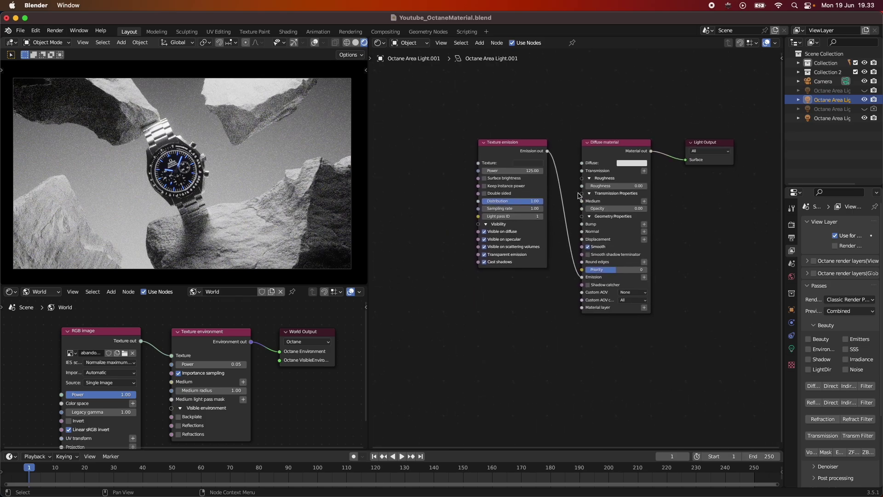
pyautogui.moveTo(580, 196); pyautogui.dragTo(574, 205, button='middle')
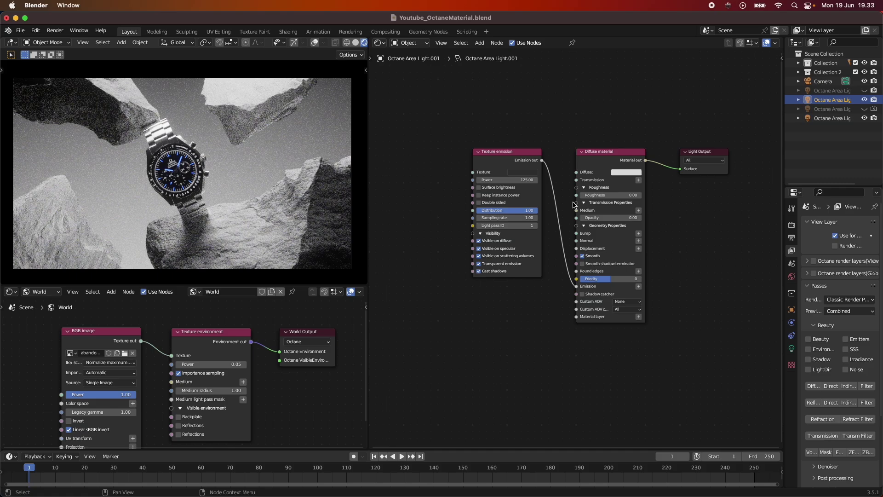
# Return the node editor to the 3D Viewport and examine how the two visible area lights sit around the rocks and background plane.
pyautogui.click(379, 43)
pyautogui.click(414, 66)
pyautogui.scroll(5, 589, 239)
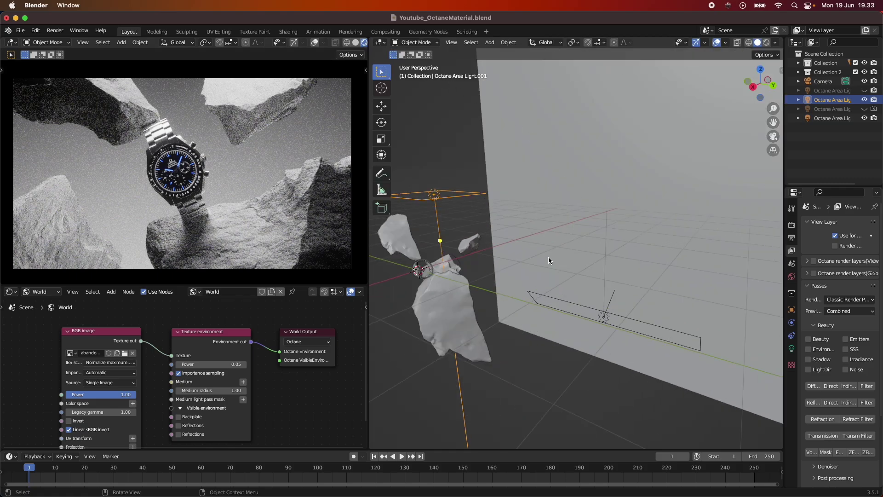
pyautogui.moveTo(548, 257); pyautogui.dragTo(553, 267, button='middle')
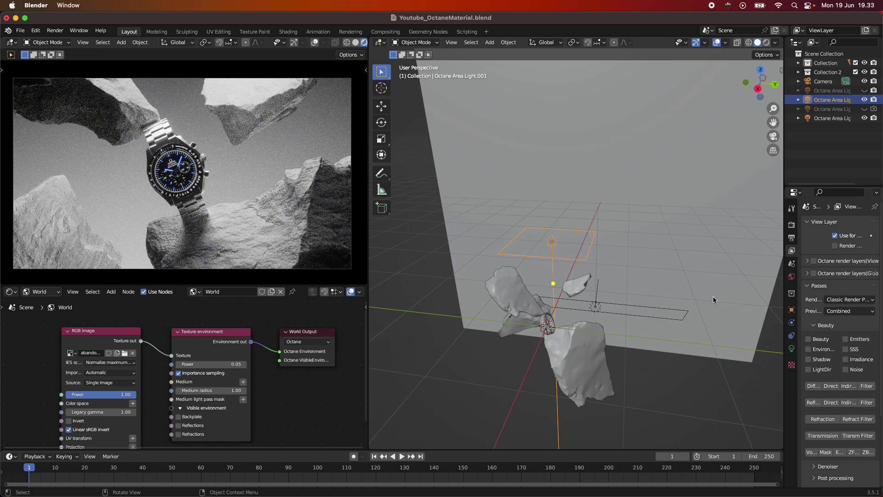
pyautogui.moveTo(664, 370)
pyautogui.mouseDown(button='middle')
pyautogui.moveTo(611, 367)
pyautogui.moveTo(653, 365)
pyautogui.mouseUp(button='middle')
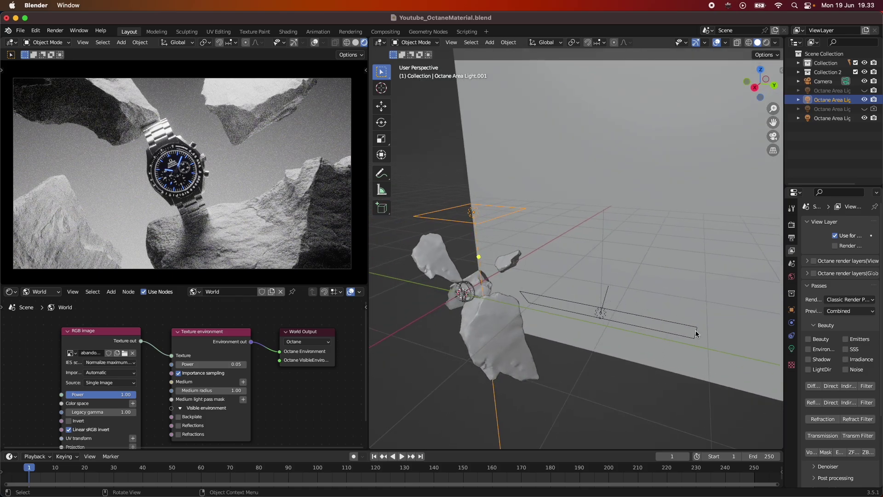
# Collapse the view layer Passes, open the render properties, widen the properties area, and expand the Octane kernel settings.
pyautogui.click(809, 286)
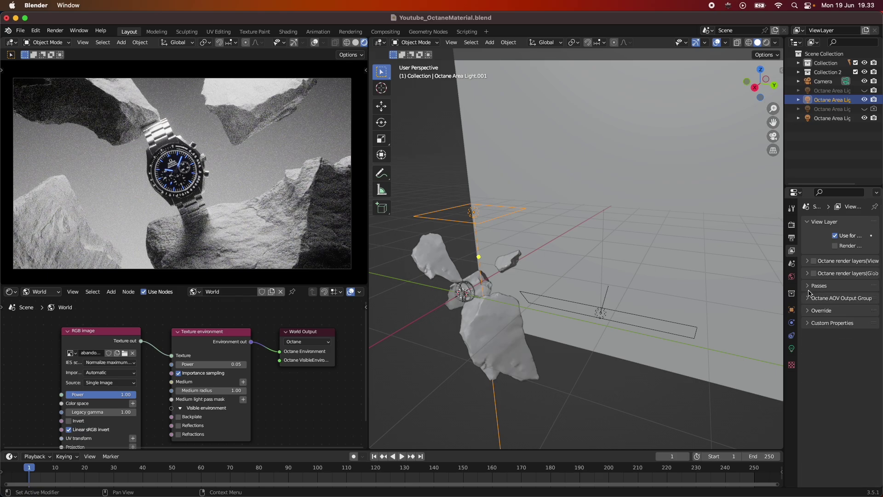
pyautogui.click(792, 224)
pyautogui.moveTo(785, 230); pyautogui.dragTo(591, 234)
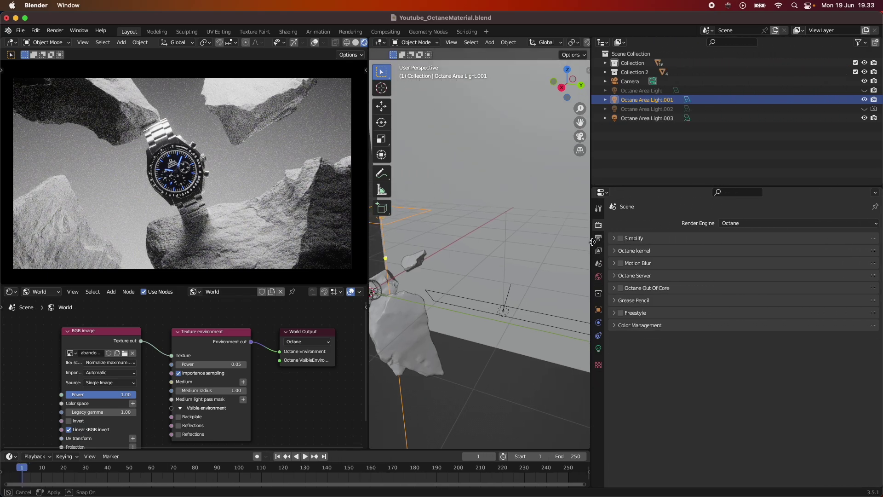
pyautogui.click(615, 251)
pyautogui.scroll(-2, 749, 323)
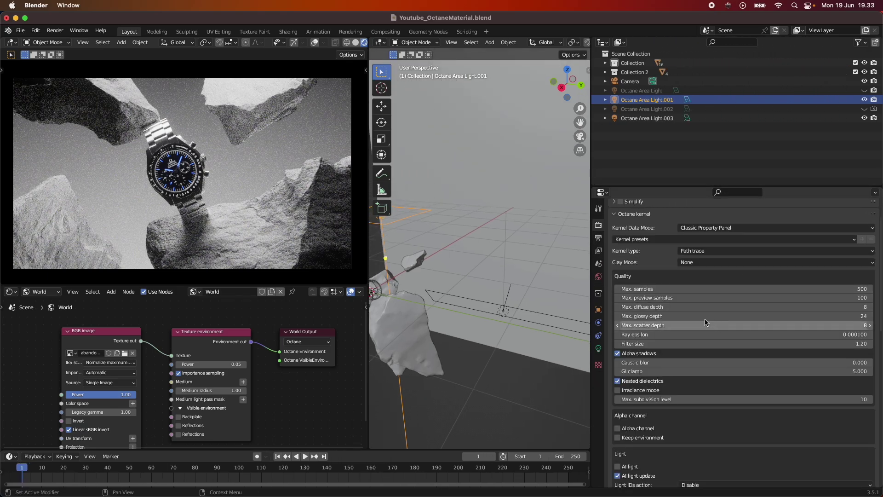
# Check the output resolution, collapse the Format settings, and return to the render properties.
pyautogui.click(598, 237)
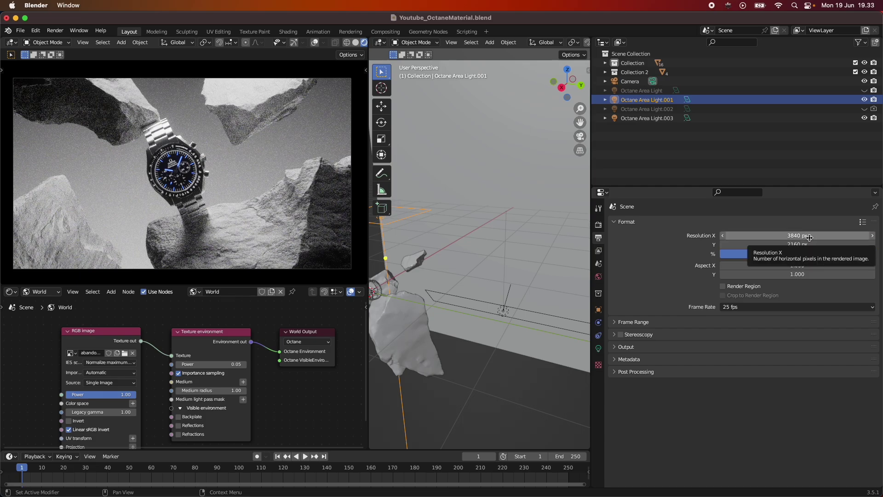
pyautogui.click(616, 224)
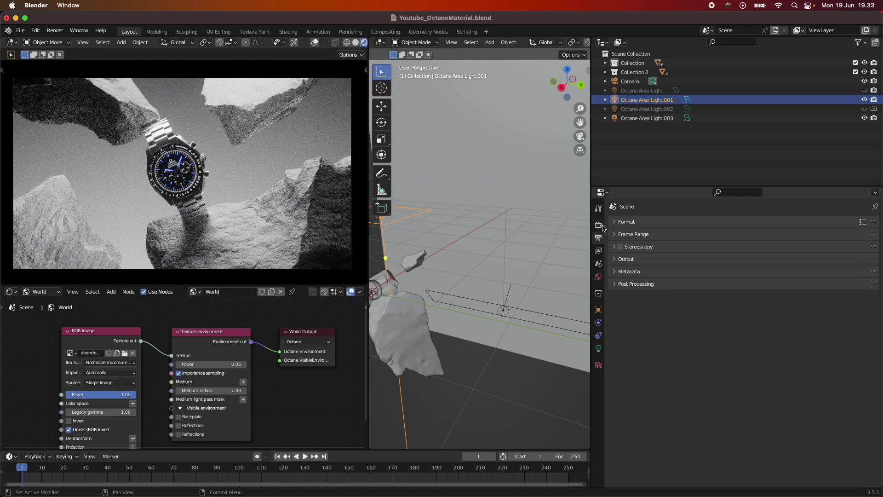
pyautogui.click(598, 225)
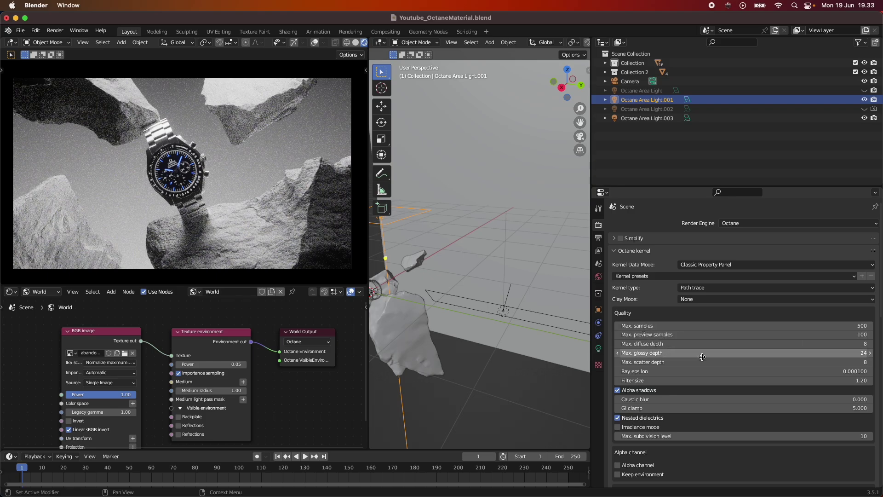
# Save the file and review the remaining Octane kernel settings, including adaptive sampling.
pyautogui.press('super+s')
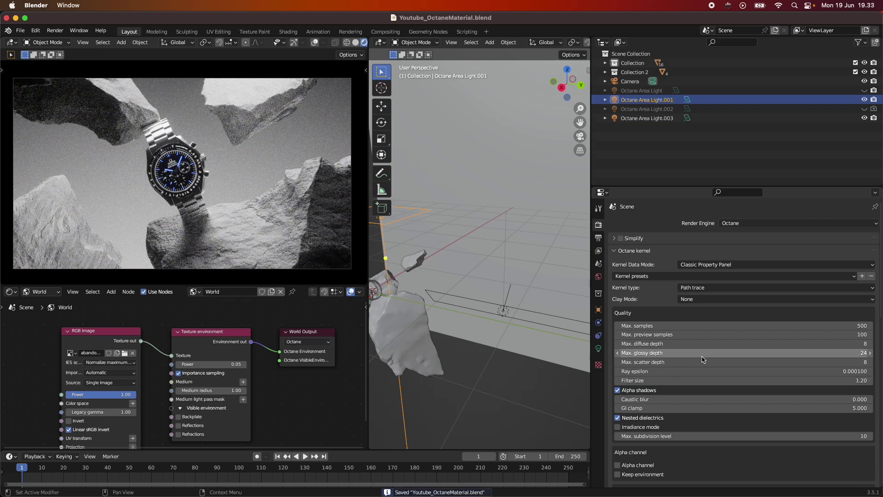
pyautogui.scroll(-3, 703, 401)
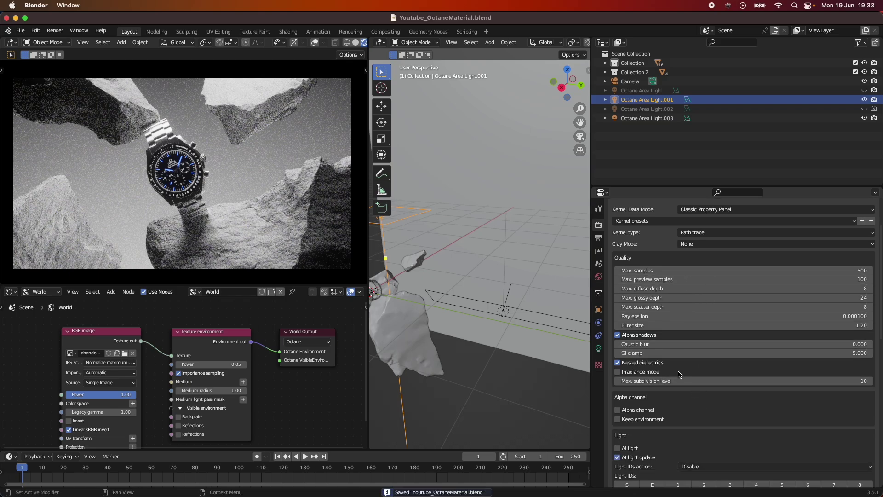
pyautogui.scroll(-15, 712, 430)
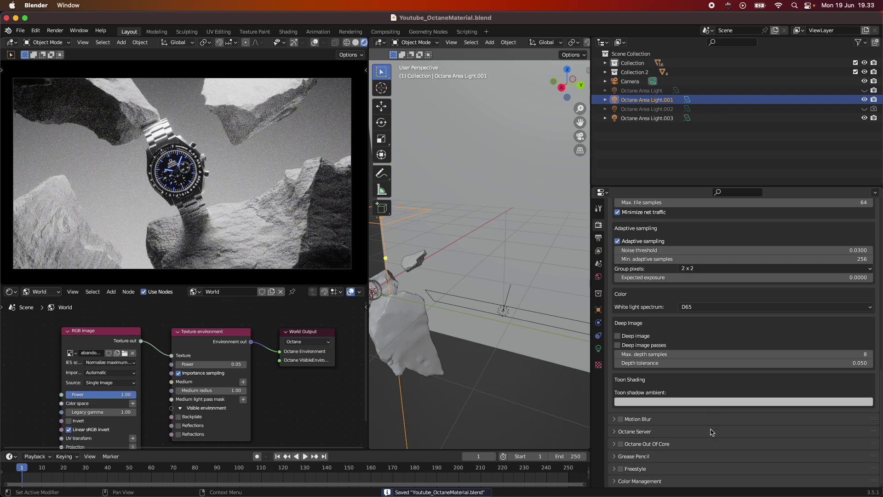
# Select the camera, open its Octane imager settings, and turn off the Denoiser.
pyautogui.scroll(20, 702, 317)
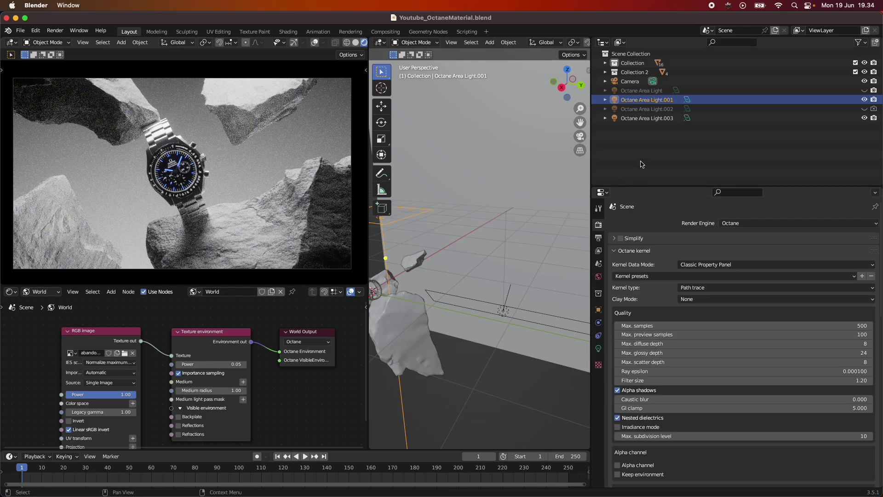
pyautogui.click(644, 82)
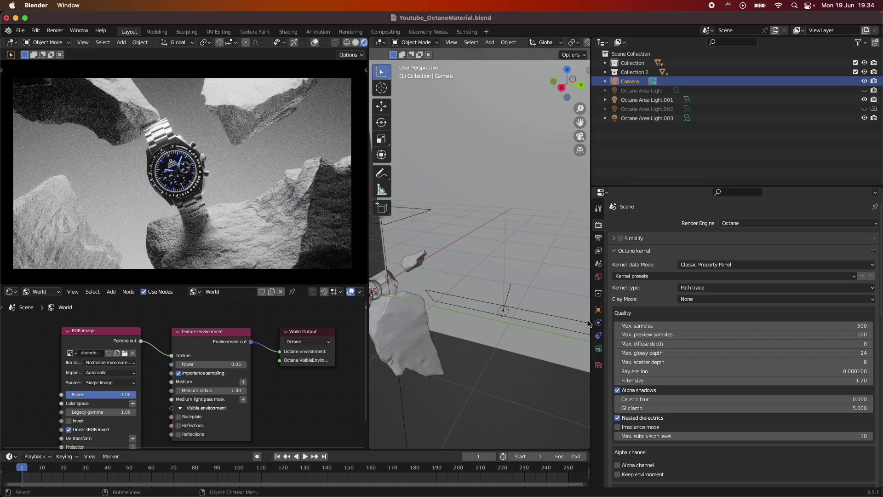
pyautogui.click(598, 348)
pyautogui.scroll(-15, 690, 412)
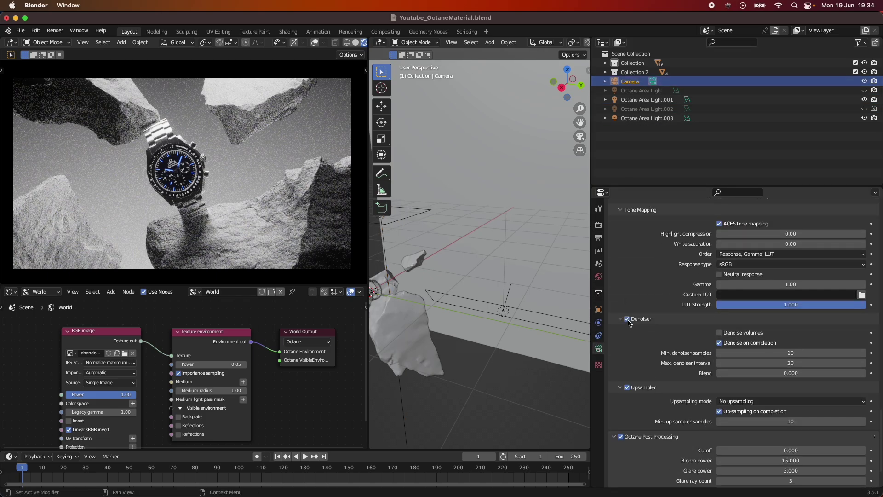
pyautogui.click(628, 319)
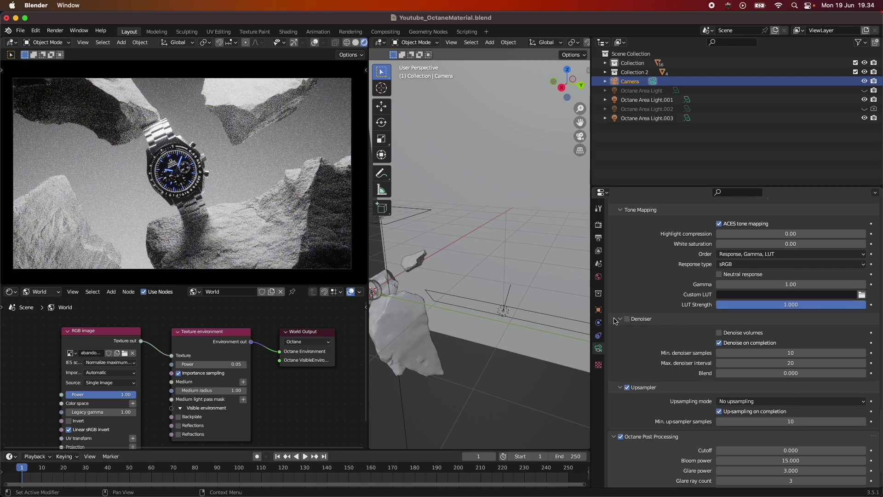
pyautogui.scroll(3, 615, 321)
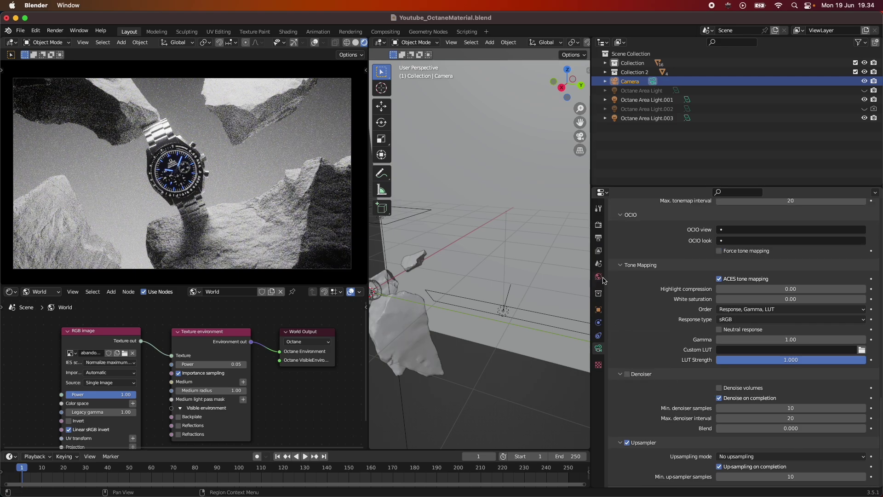
# Expand the view layer's Passes and set the preview pass type to Denoiser Beauty.
pyautogui.click(599, 251)
pyautogui.click(618, 287)
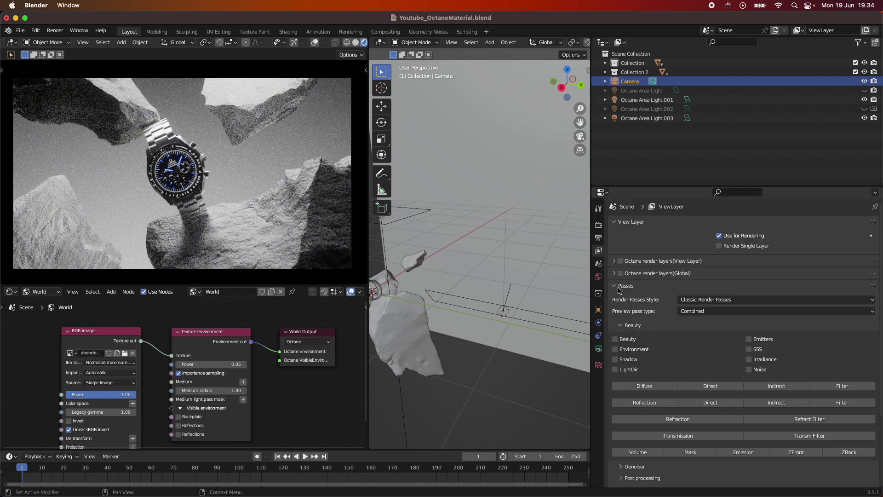
pyautogui.click(693, 311)
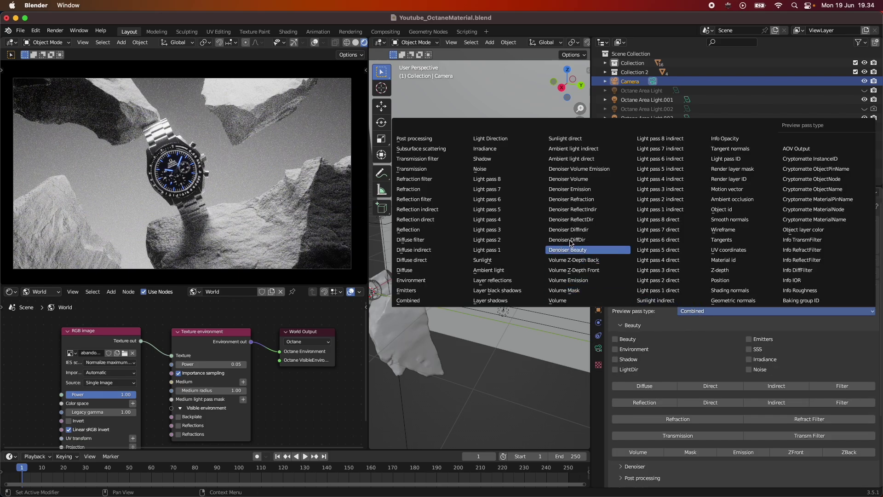
pyautogui.click(586, 250)
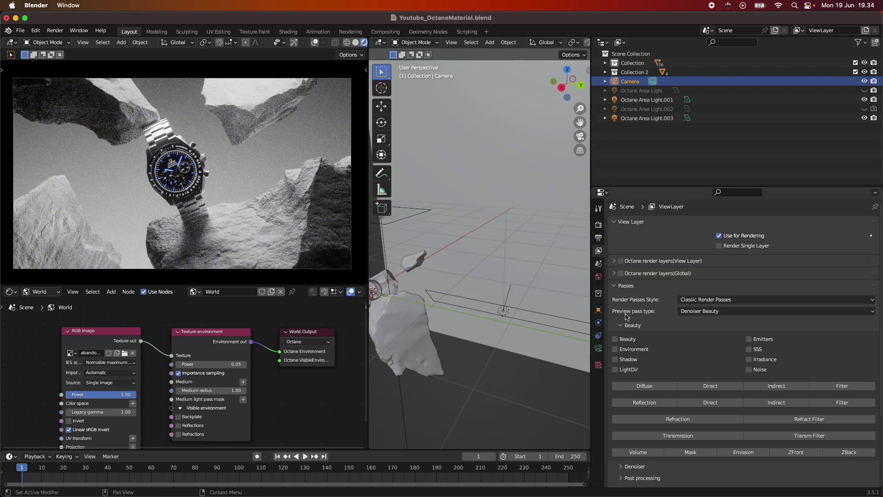
# Expand the Denoiser passes of the view layer and enable the denoised Beauty pass.
pyautogui.click(615, 340)
pyautogui.scroll(-5, 617, 343)
pyautogui.click(632, 375)
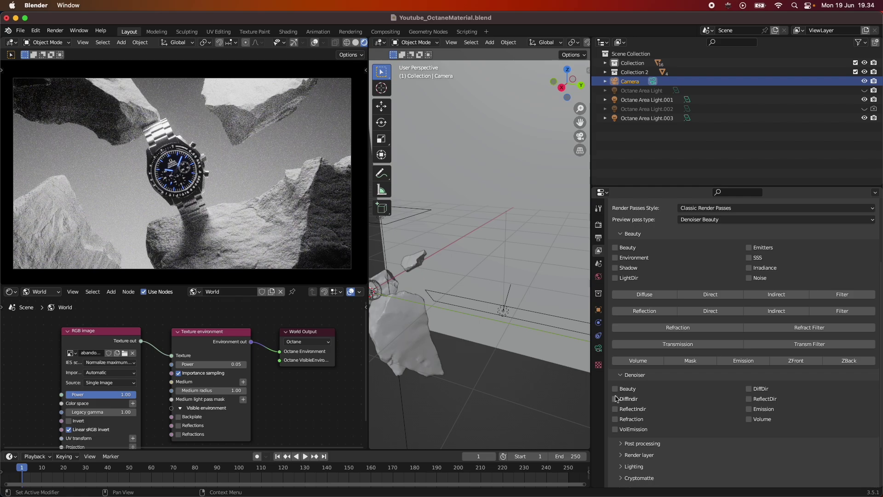
pyautogui.click(616, 388)
# Narrow the properties area to enlarge the 3D viewport and view the whole scene with rocks, lights and background plane.
pyautogui.moveTo(591, 235); pyautogui.dragTo(759, 233)
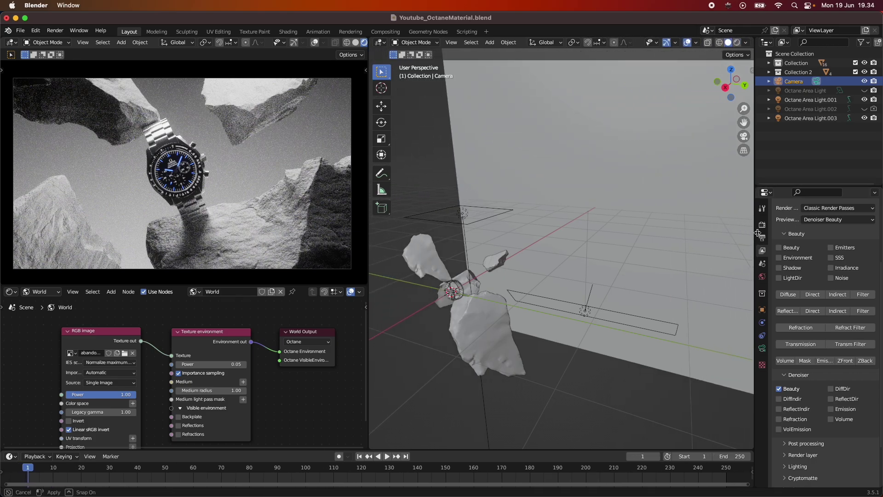
pyautogui.moveTo(644, 258); pyautogui.dragTo(584, 329, button='middle')
pyautogui.moveTo(498, 326); pyautogui.dragTo(533, 278, button='middle')
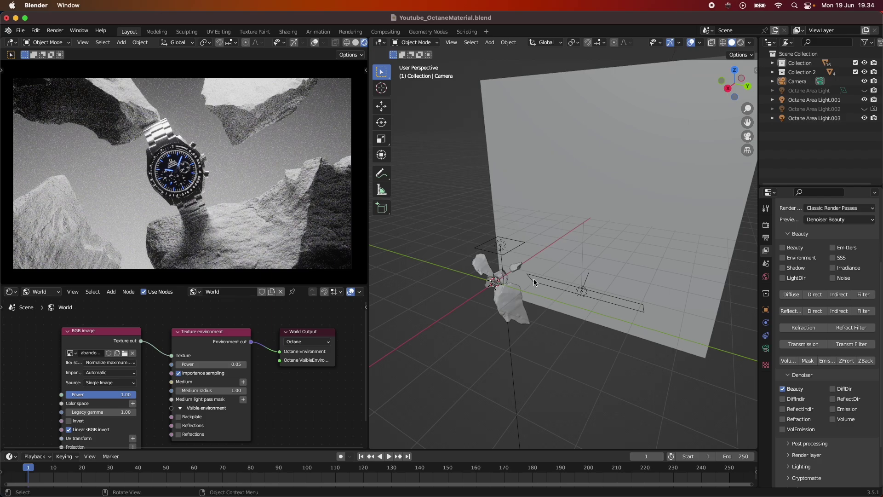